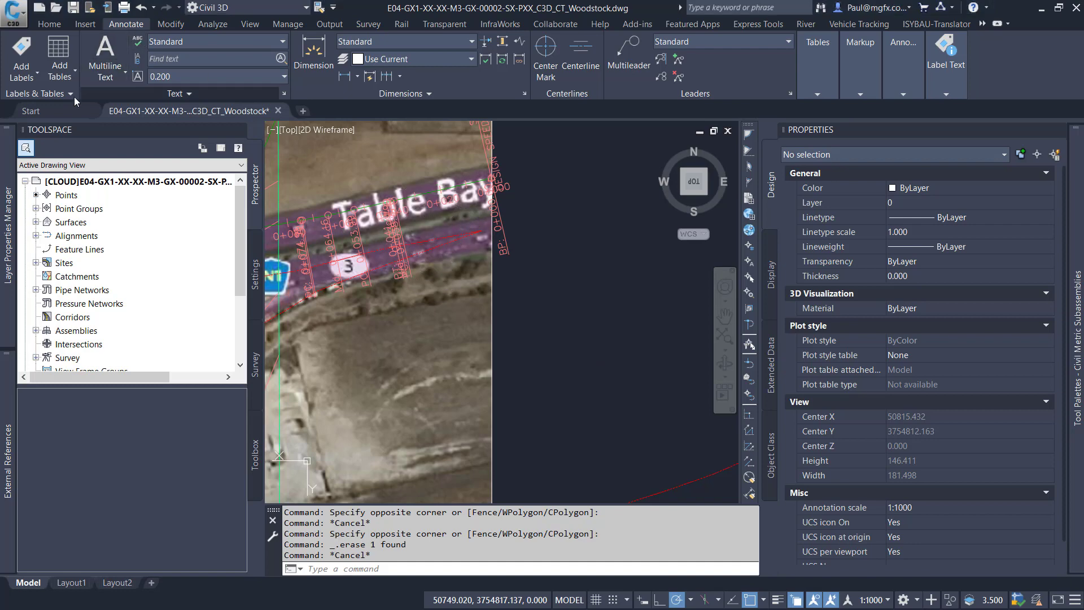
# Step: Add a fixed-point station offset label in the Station Offset and Coordinates style to the Table Bay Boulevard (4) alignment, about 138 ft left at station 0+013
pyautogui.click(23, 79)
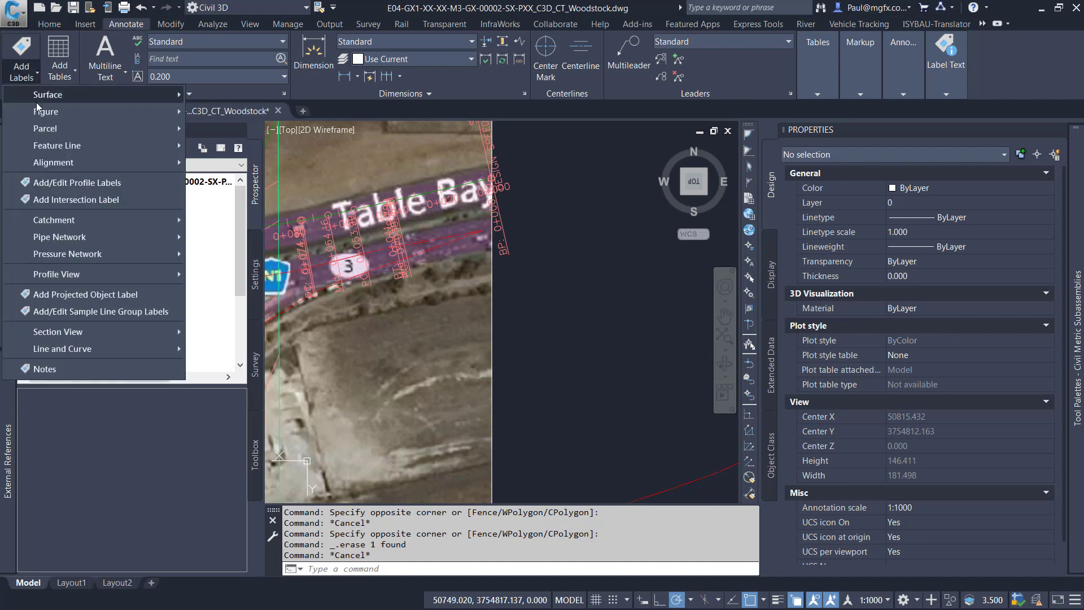
pyautogui.moveTo(90, 161)
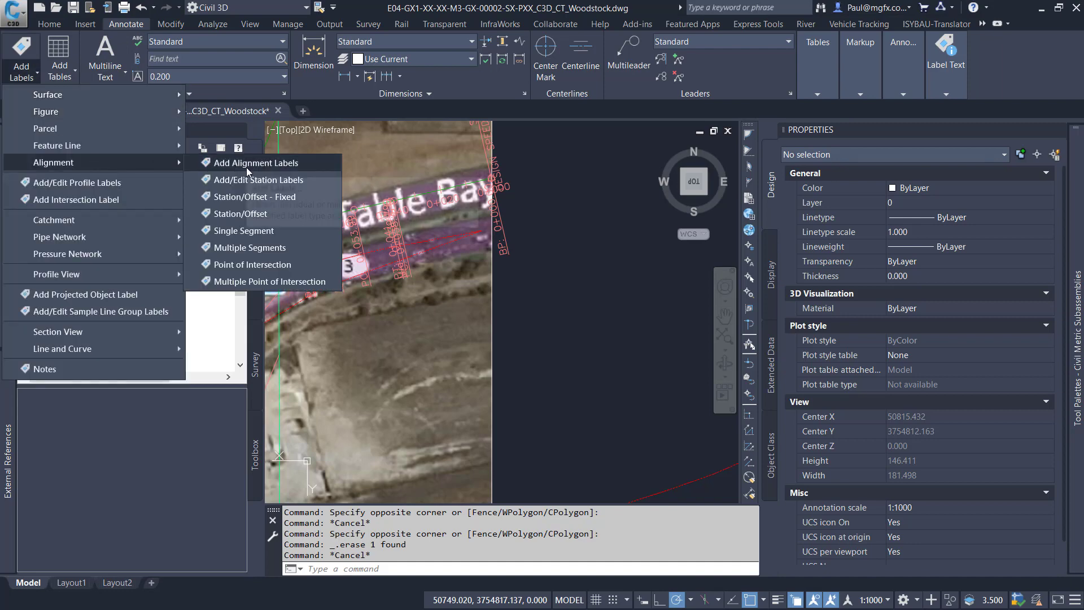
pyautogui.click(246, 167)
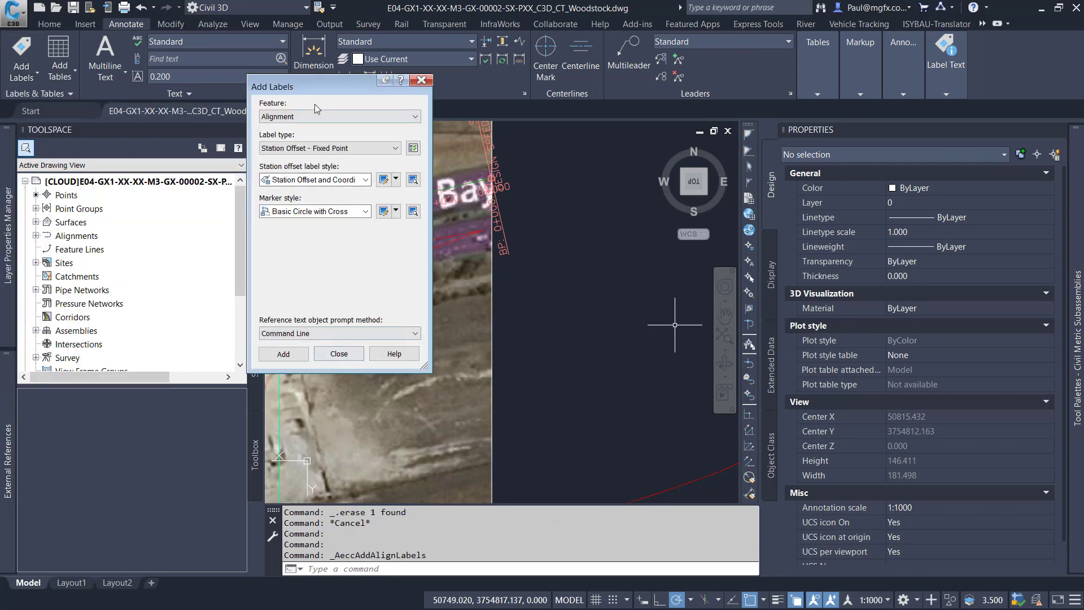
pyautogui.click(301, 351)
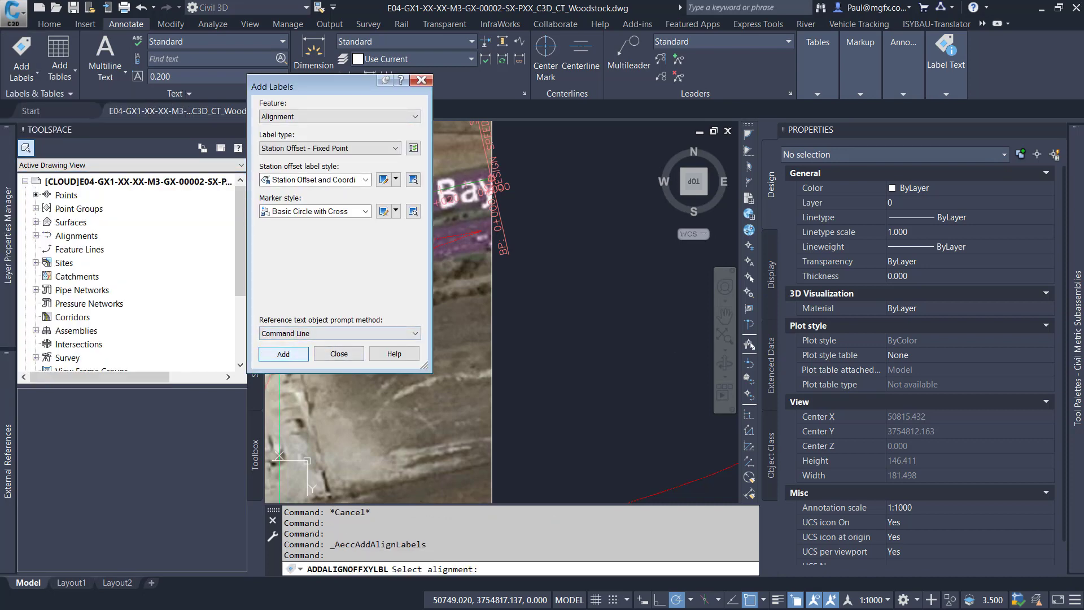
pyautogui.click(446, 235)
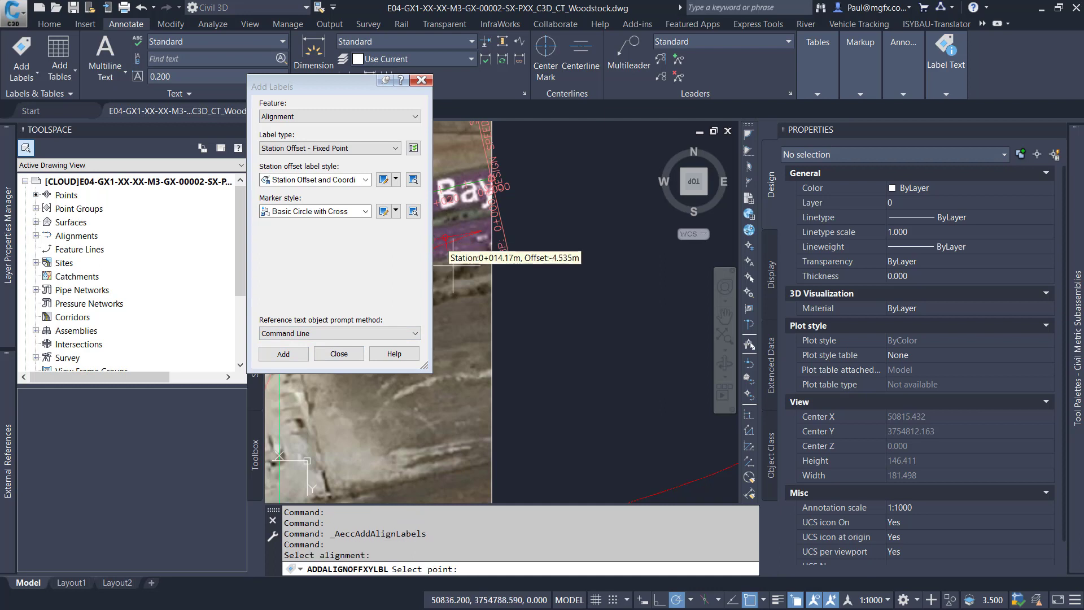
pyautogui.click(469, 343)
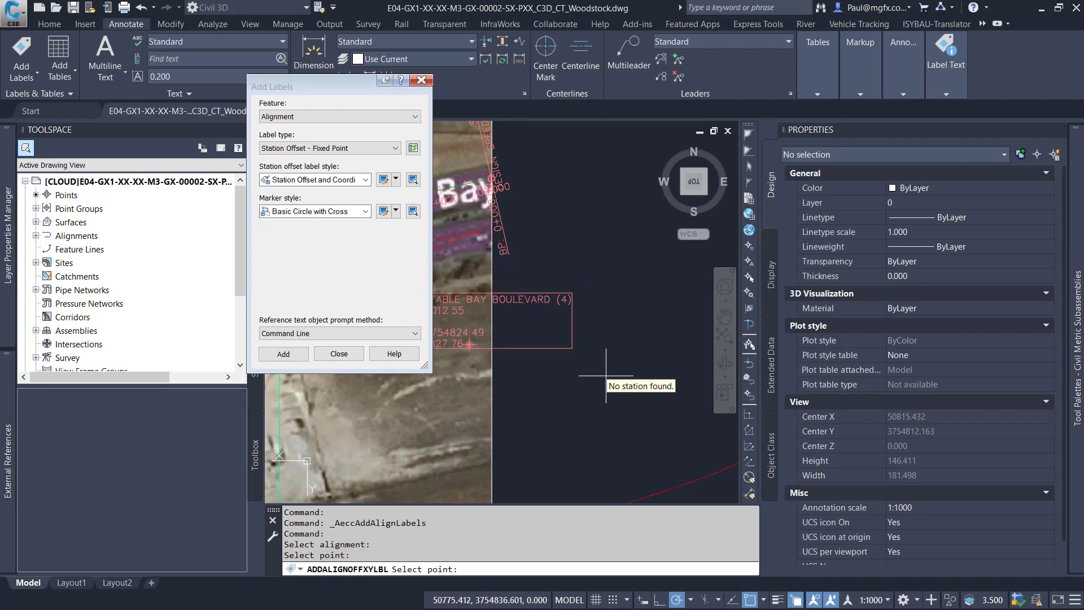
pyautogui.press('Return')
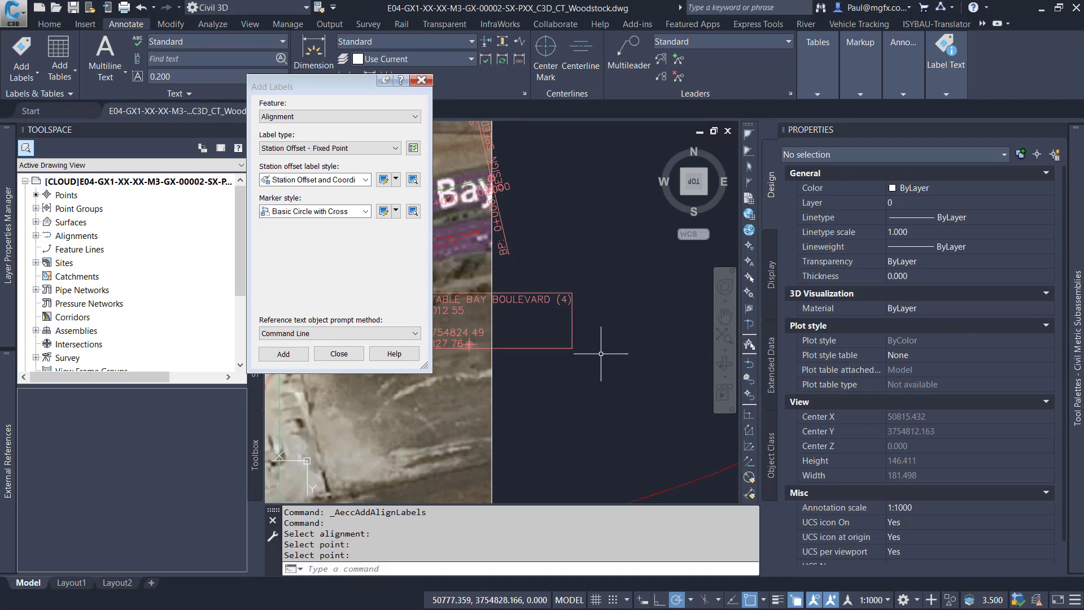
pyautogui.click(421, 80)
pyautogui.scroll(-4, 610, 317)
pyautogui.scroll(5, 611, 317)
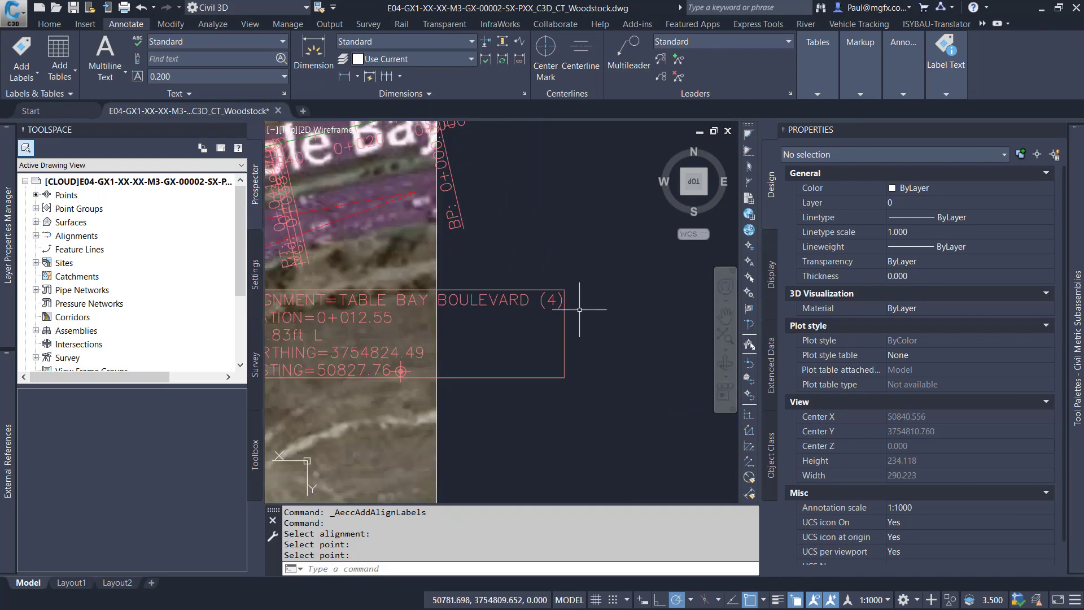
# Step: Move the label with its marker into the empty area beyond the aerial image, and pull its text below the marker on a leader
pyautogui.click(469, 316)
pyautogui.scroll(-2, 469, 316)
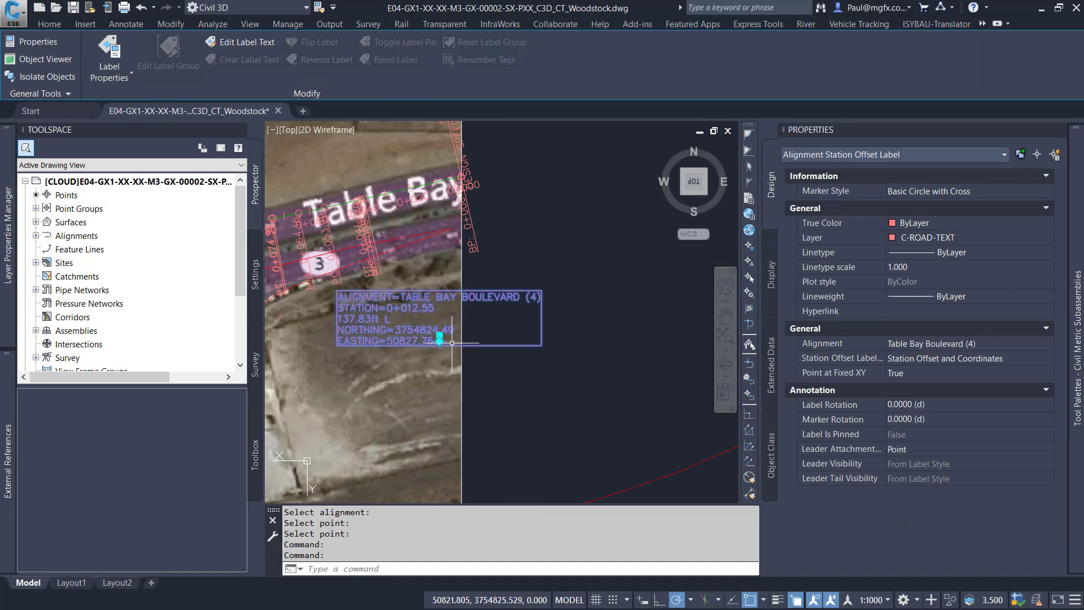
pyautogui.click(439, 340)
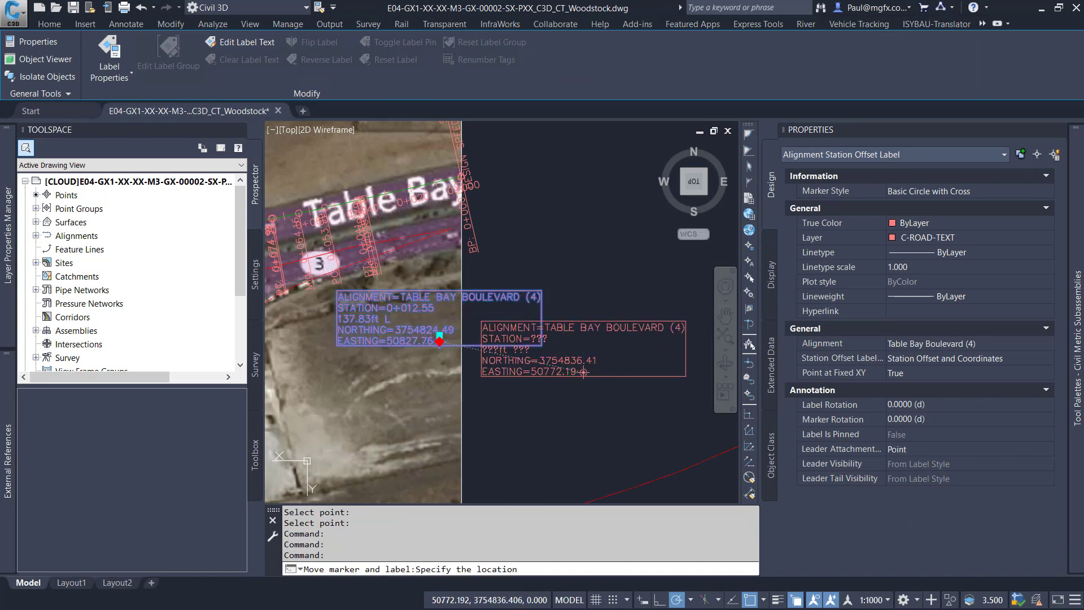
pyautogui.click(583, 371)
pyautogui.scroll(3, 516, 332)
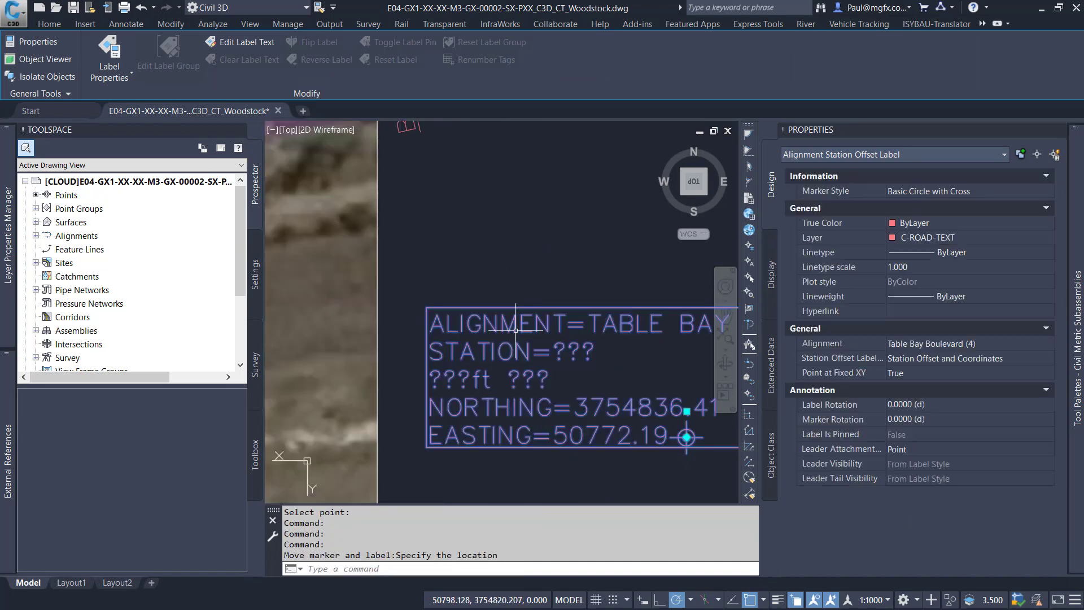
pyautogui.click(686, 412)
pyautogui.scroll(-5, 582, 294)
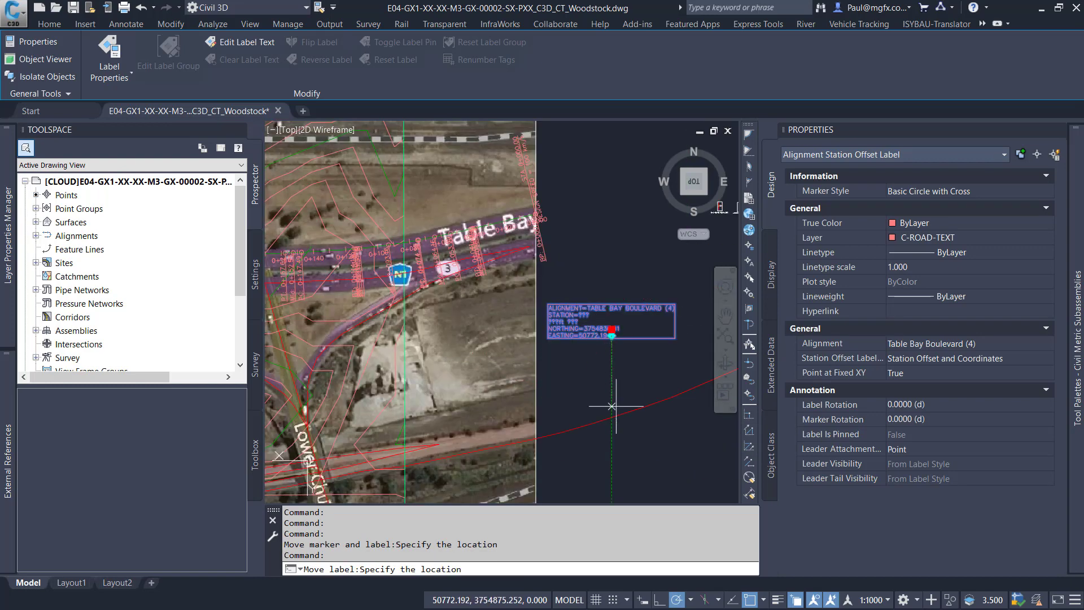
pyautogui.click(611, 379)
pyautogui.scroll(2, 591, 321)
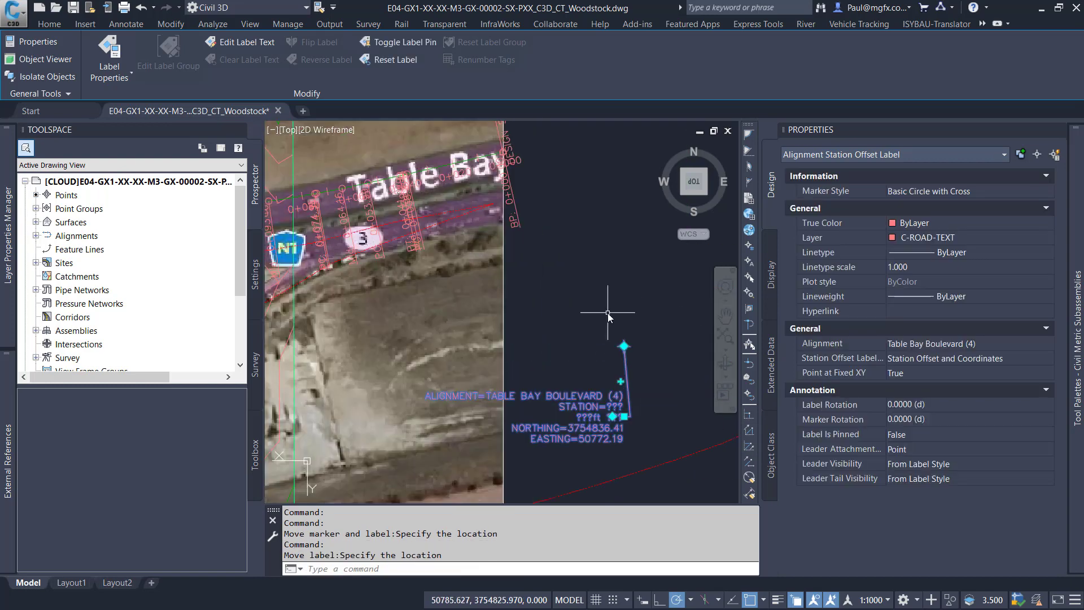
# Step: Move the label's marker onto the alignment at about station 0+020 and place its text on a leader beyond the aerial image
pyautogui.click(624, 346)
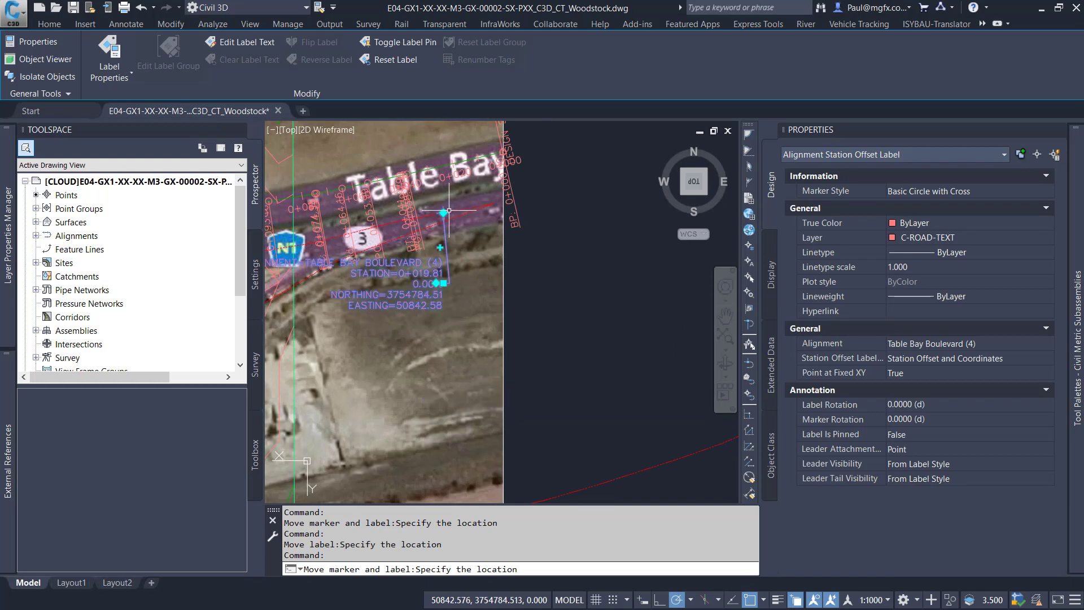
pyautogui.click(449, 210)
pyautogui.scroll(2, 463, 277)
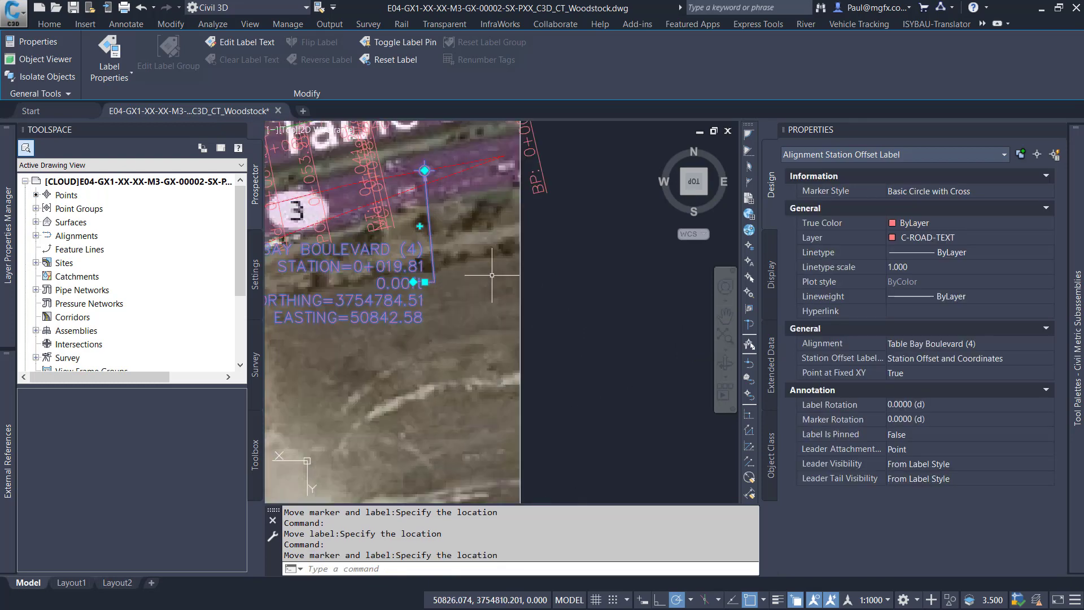
pyautogui.click(424, 282)
pyautogui.scroll(-3, 420, 328)
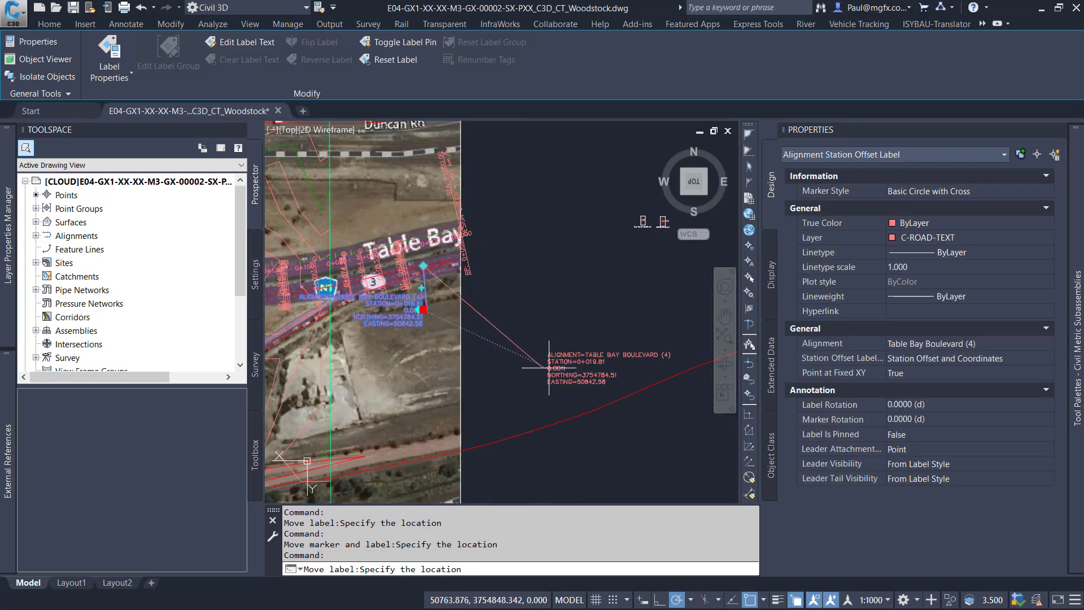
pyautogui.click(507, 321)
pyautogui.scroll(5, 519, 291)
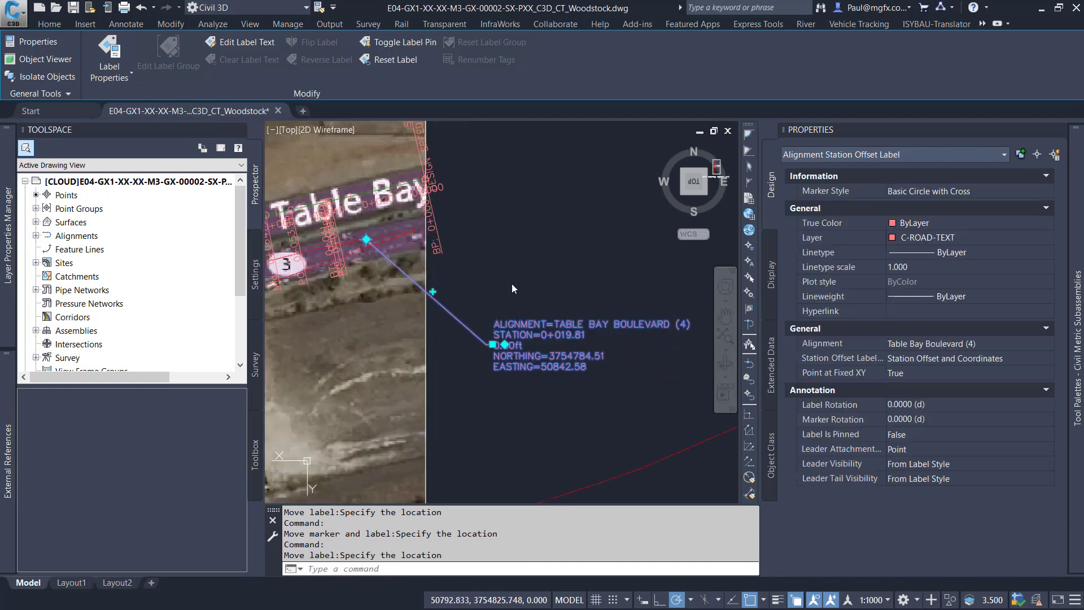
pyautogui.scroll(-5, 513, 288)
pyautogui.press('Escape')
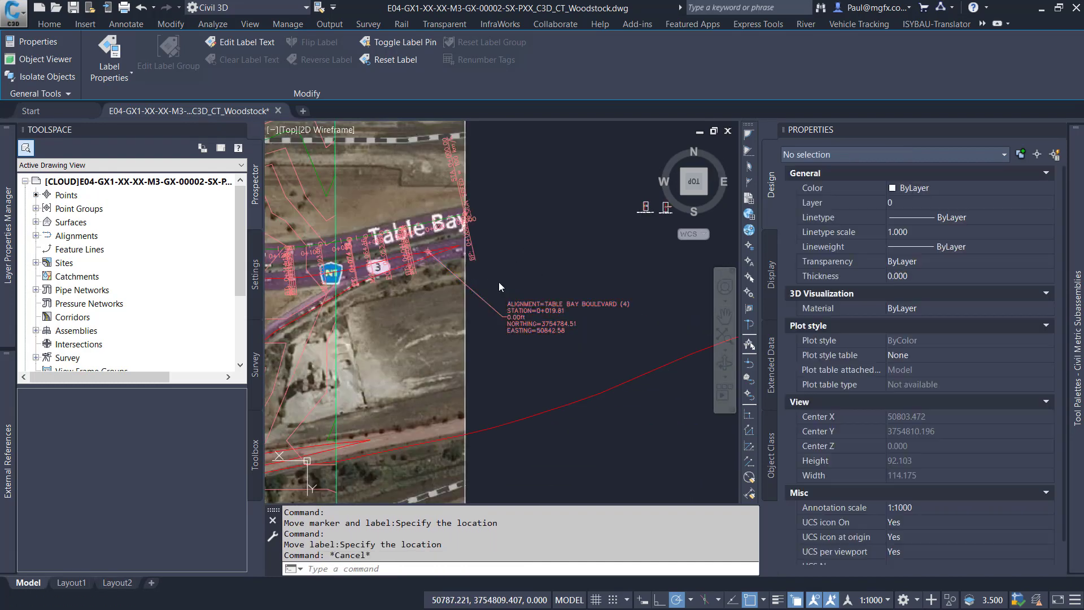
# Step: Move the label's marker and text off the alignment to about 43 ft left at about station 0+016
pyautogui.scroll(5, 519, 325)
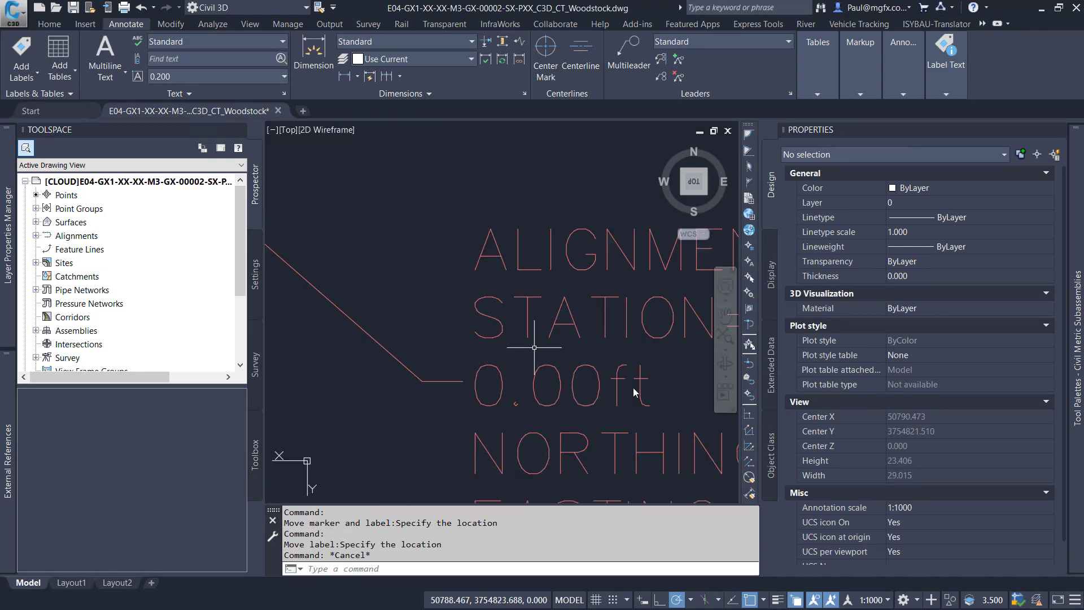
pyautogui.scroll(-5, 528, 360)
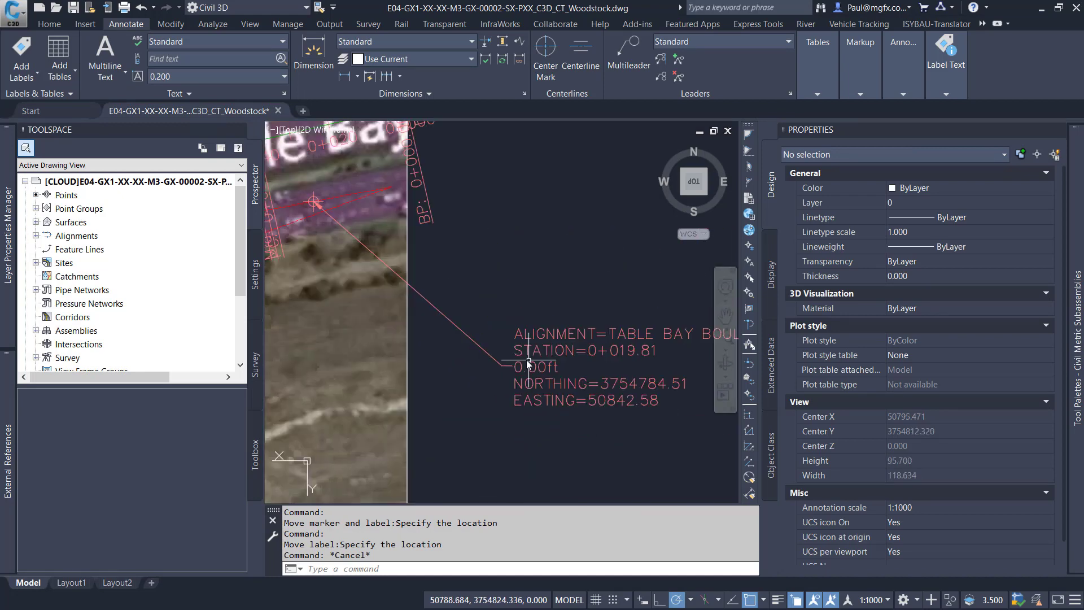
pyautogui.click(344, 229)
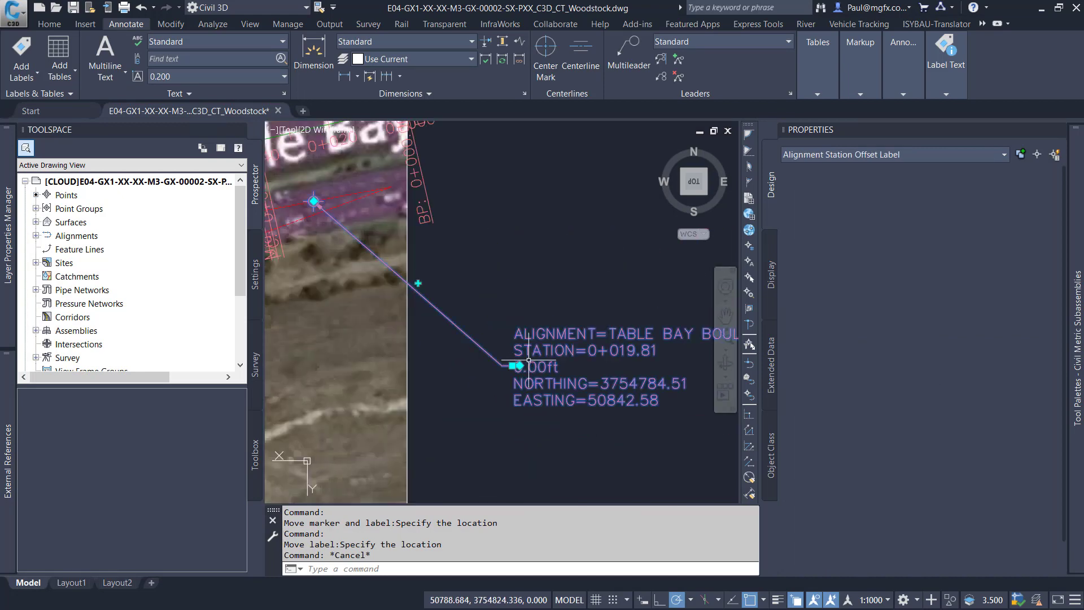
pyautogui.click(313, 201)
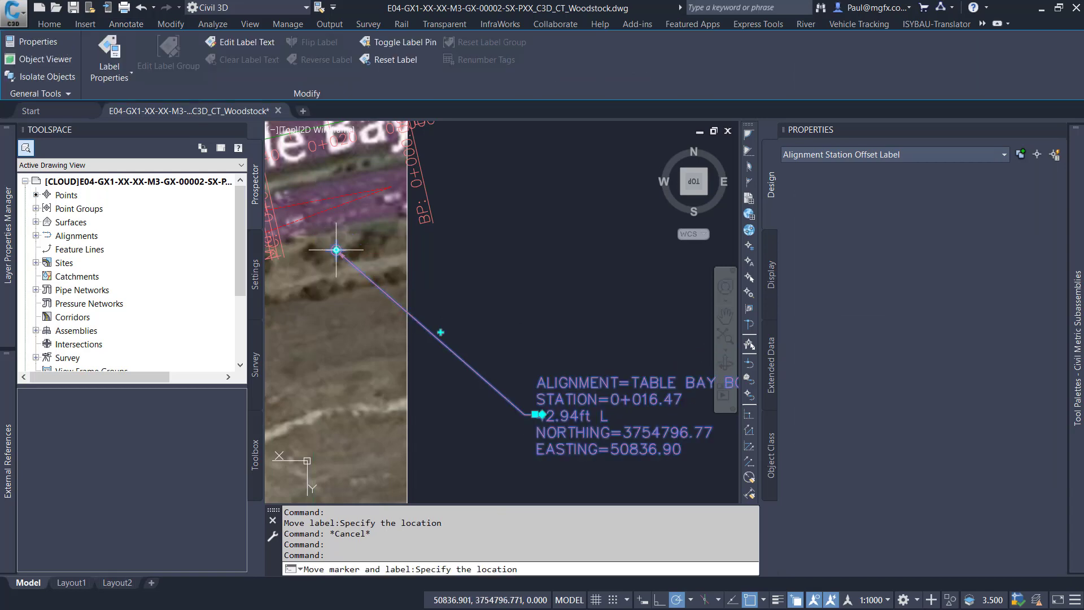
pyautogui.press('Escape')
pyautogui.press('Escape')
# Step: Examine the station, offset, northing and easting lines of the label, including the unit of the offset
pyautogui.scroll(6, 567, 431)
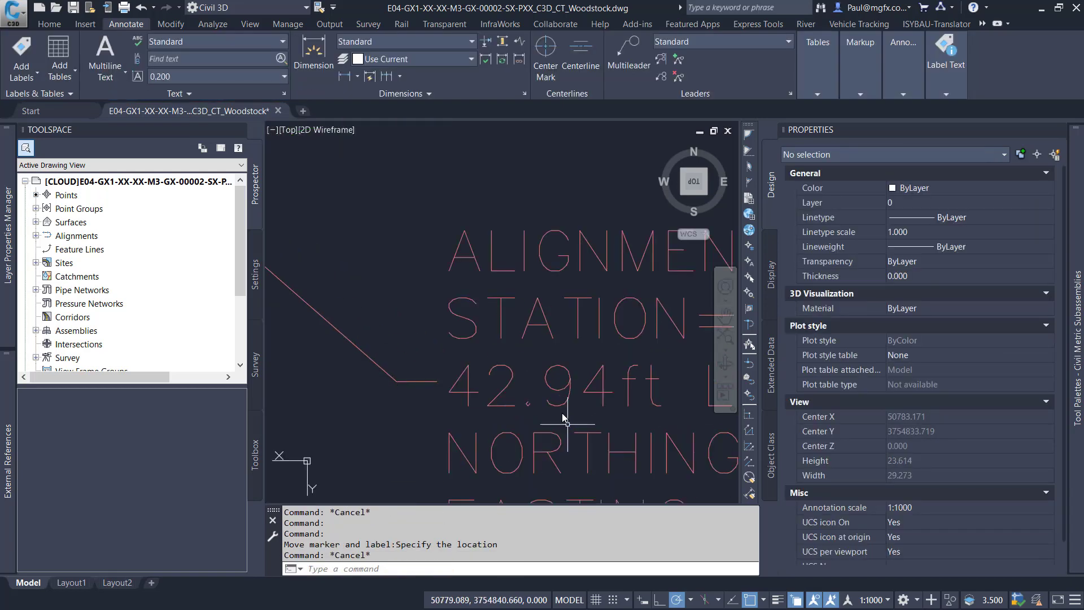
pyautogui.scroll(-6, 561, 412)
pyautogui.scroll(3, 489, 286)
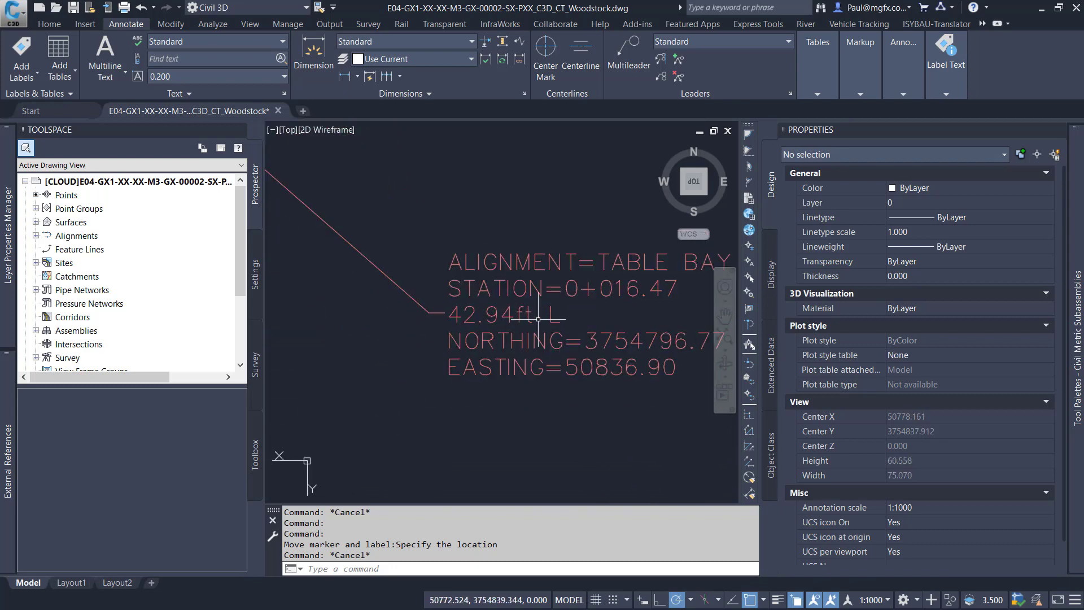
pyautogui.scroll(-3, 528, 289)
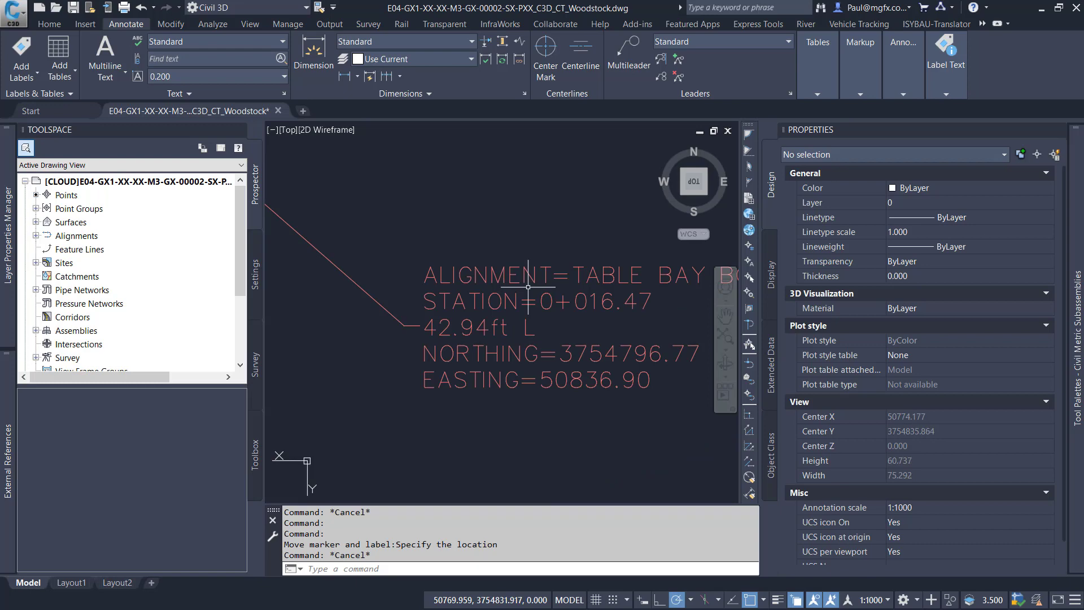
pyautogui.scroll(-2, 480, 293)
pyautogui.scroll(2, 470, 311)
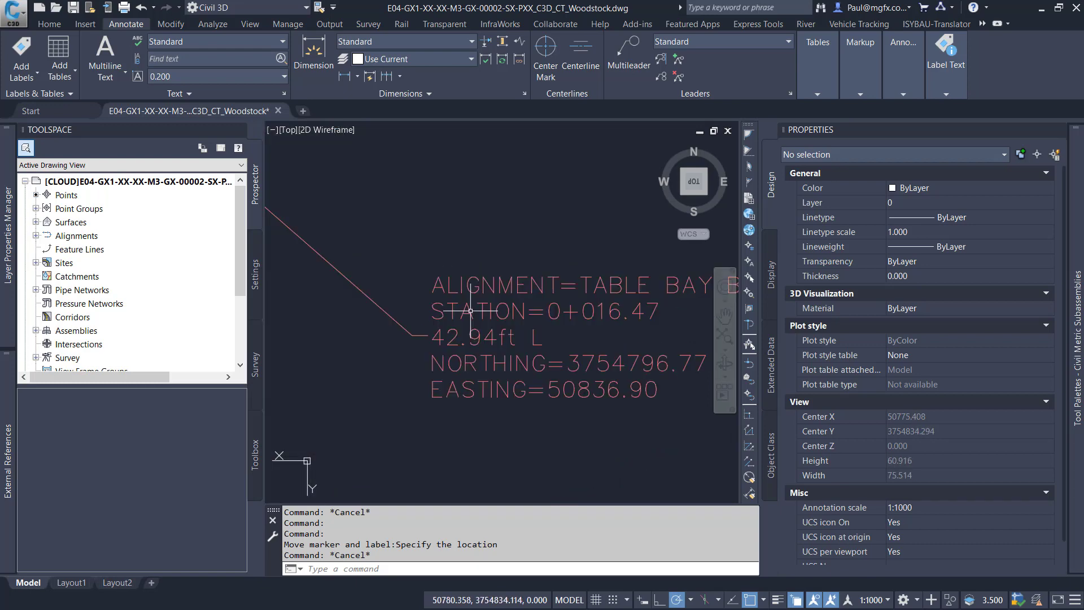
pyautogui.scroll(-3, 470, 311)
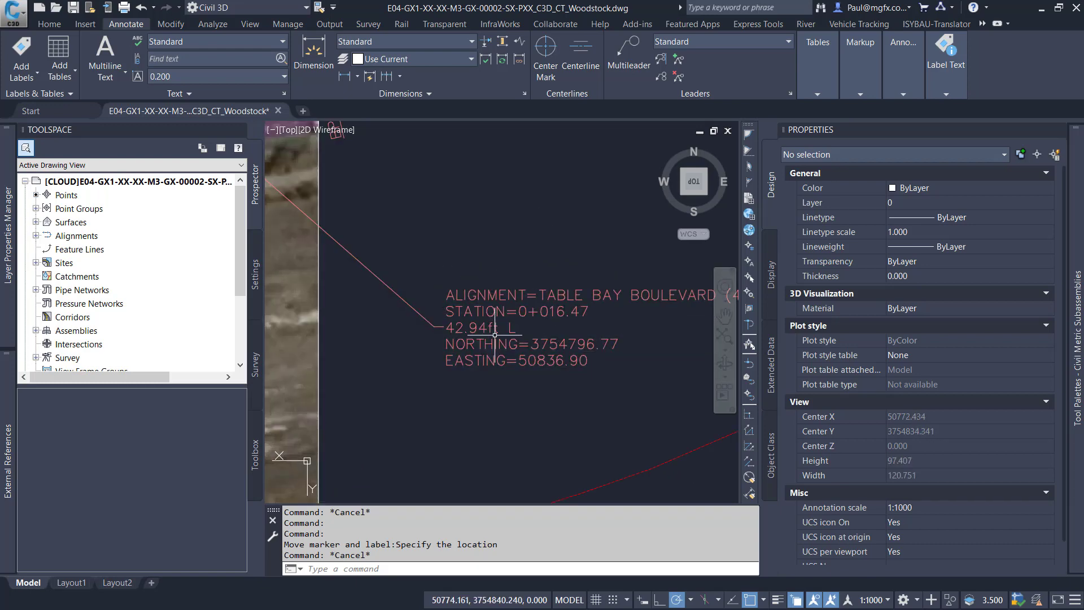
pyautogui.scroll(-3, 452, 333)
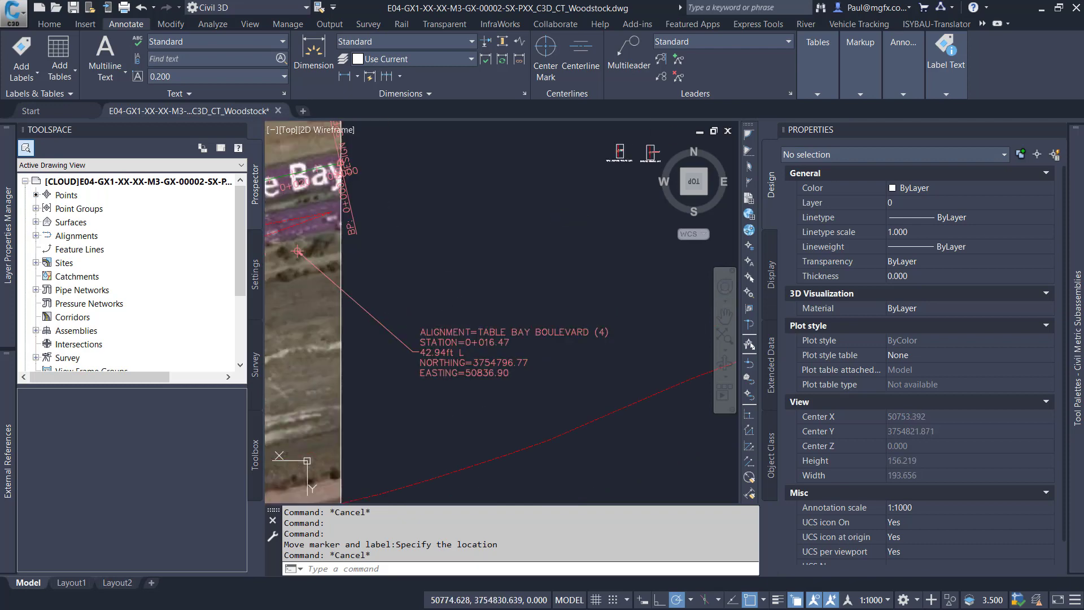
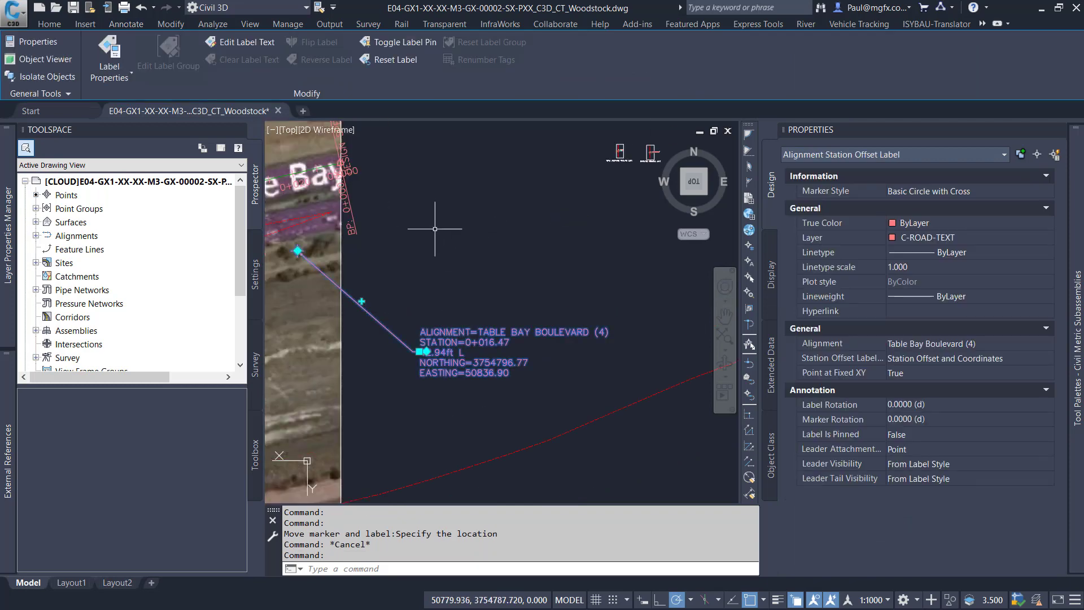
# Step: Open the text contents of the Station Offset component in the label's Station Offset and Coordinates style for editing
pyautogui.click(131, 77)
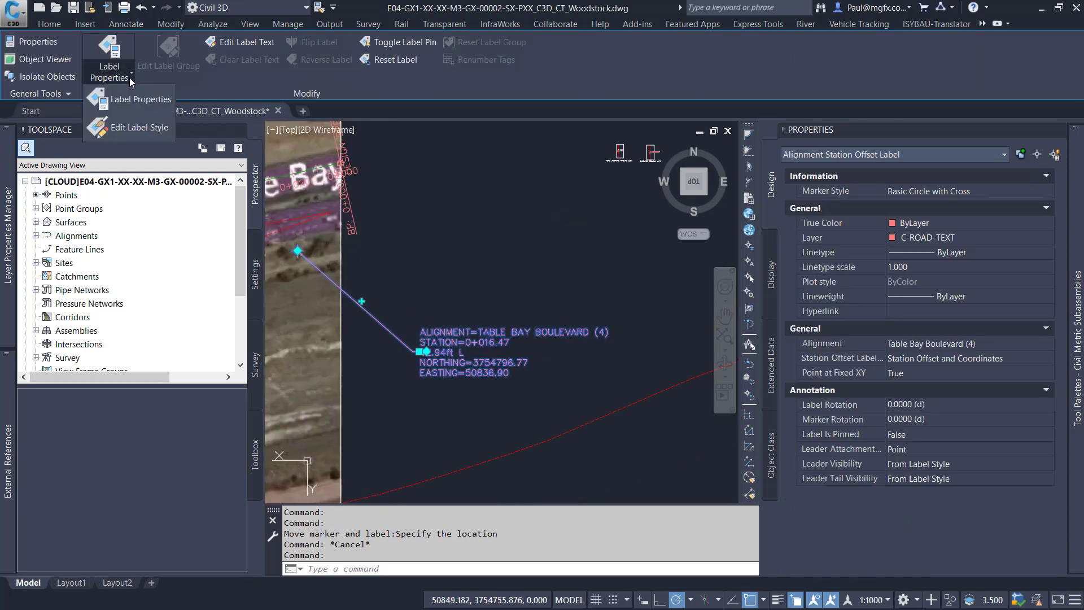
pyautogui.click(127, 126)
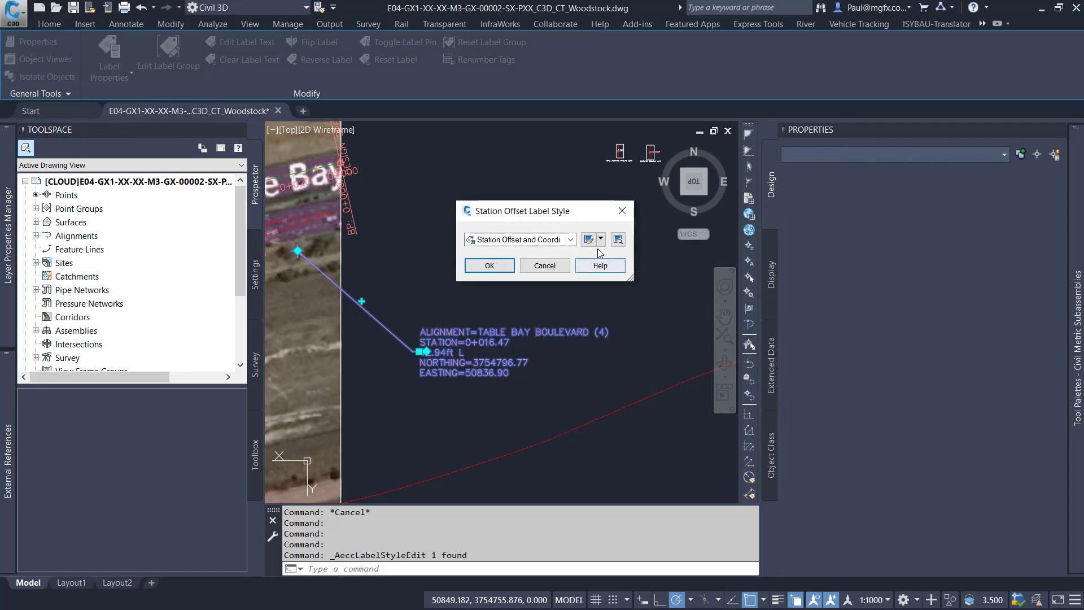
pyautogui.click(587, 239)
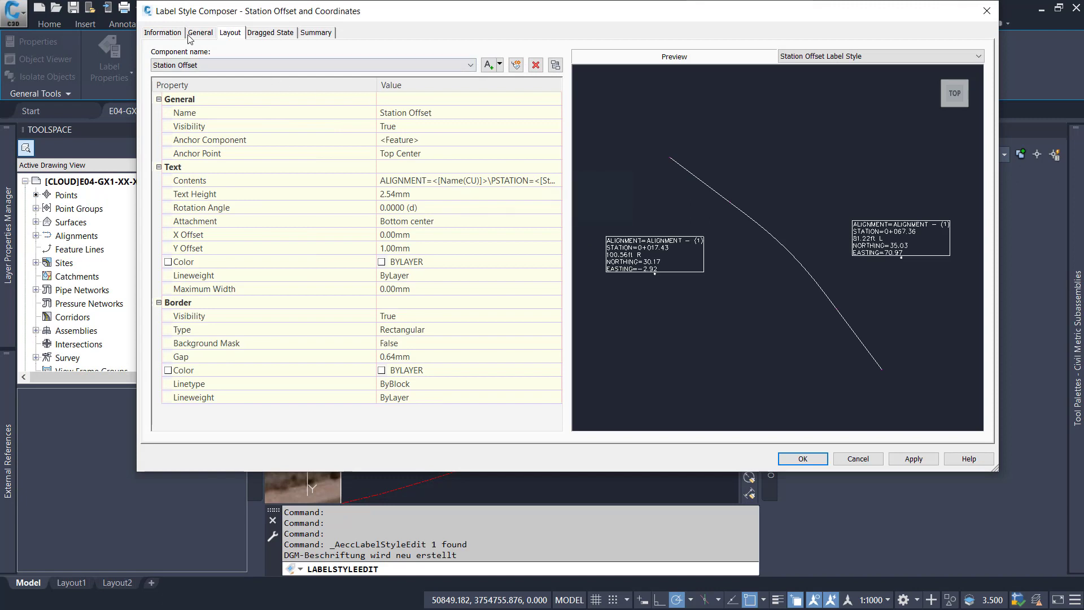
pyautogui.click(209, 180)
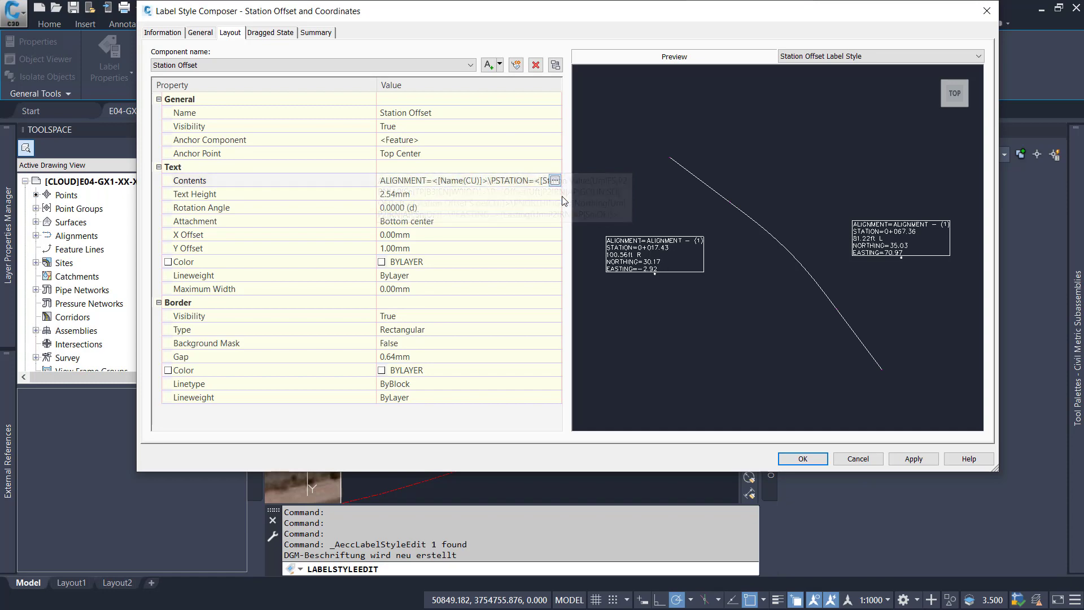
pyautogui.click(555, 180)
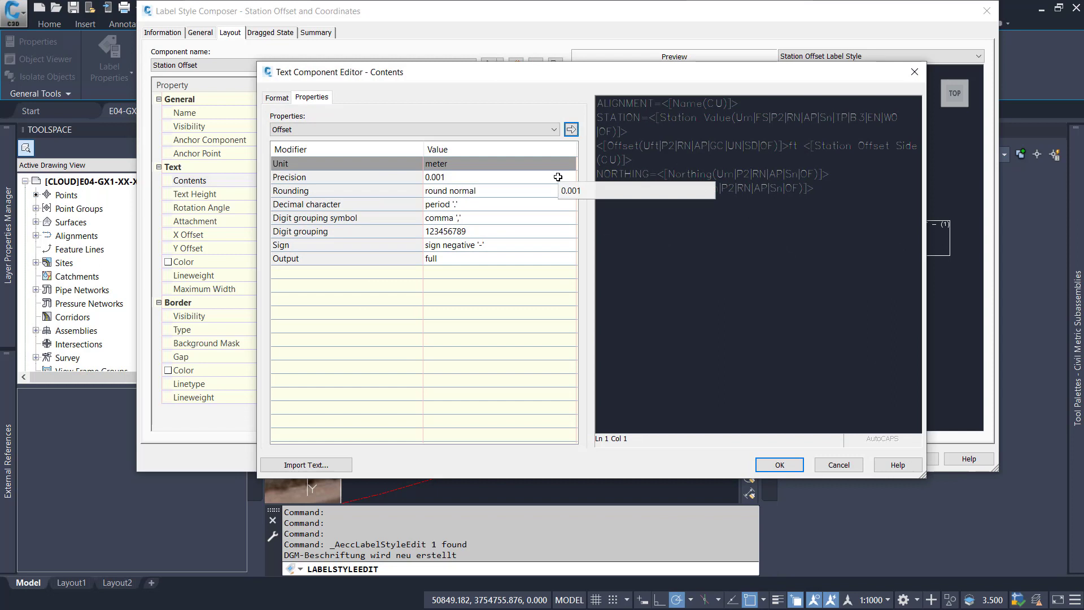
# Step: Examine the unit and format modifiers of the Offset and Northing fields in the label contents
pyautogui.click(365, 131)
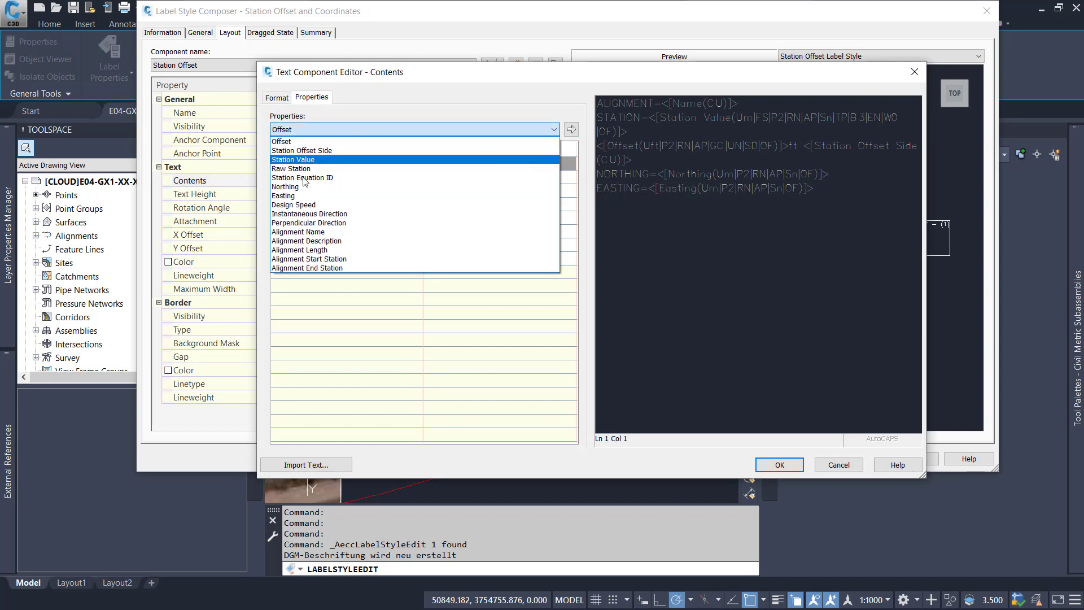
pyautogui.click(290, 141)
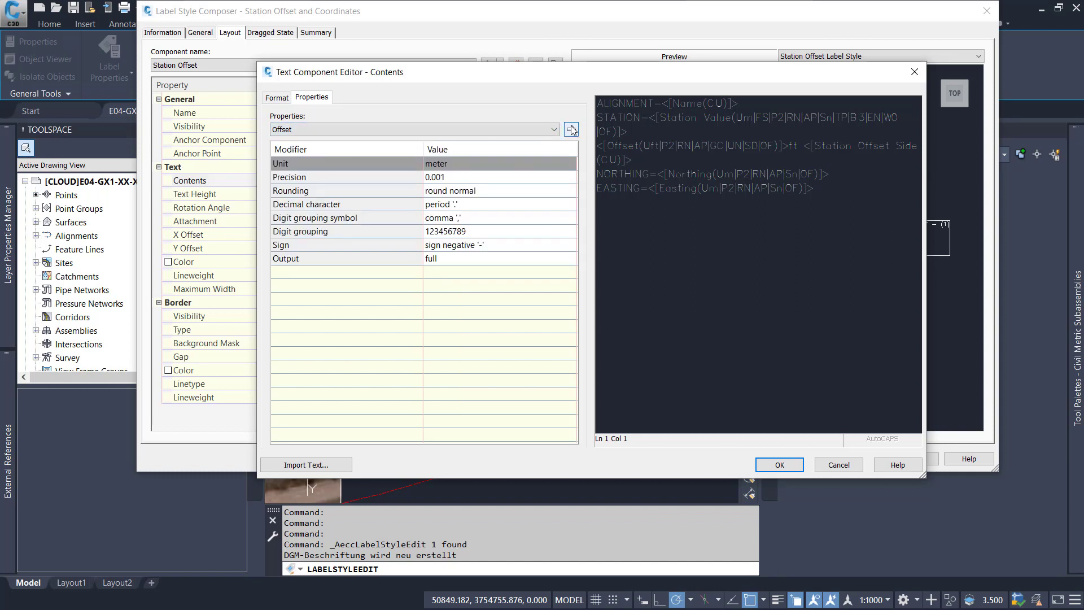
pyautogui.click(571, 131)
pyautogui.click(733, 193)
pyautogui.click(847, 169)
pyautogui.click(623, 146)
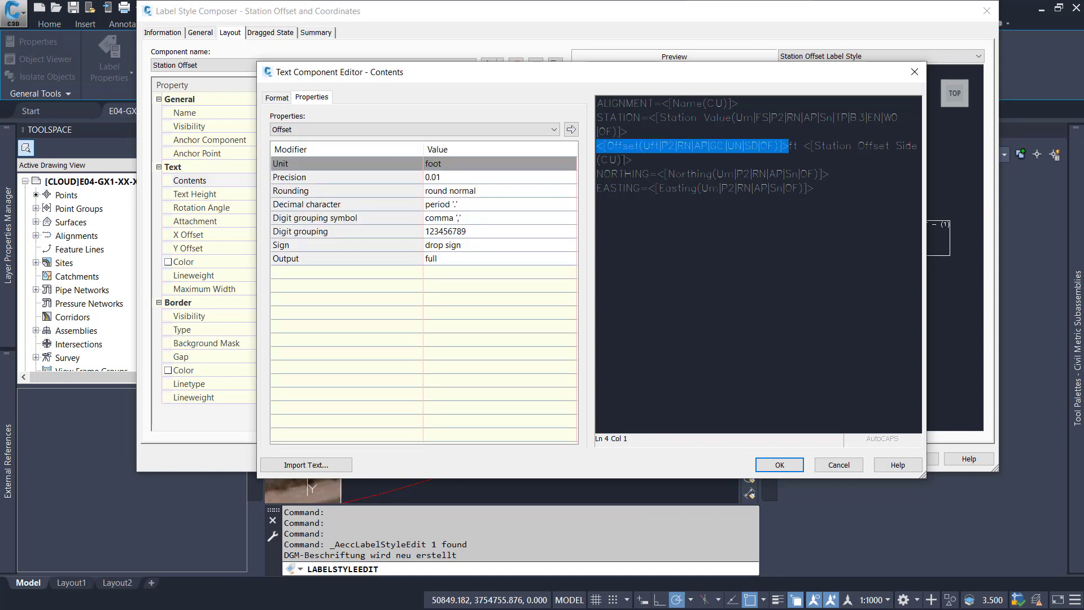
pyautogui.click(627, 174)
pyautogui.click(713, 173)
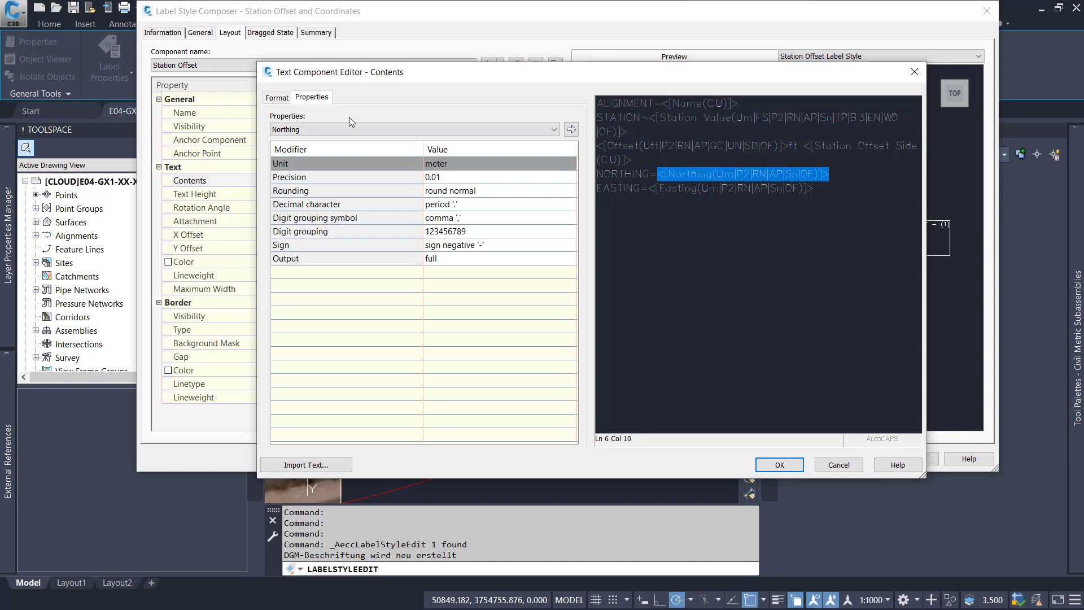
pyautogui.click(296, 131)
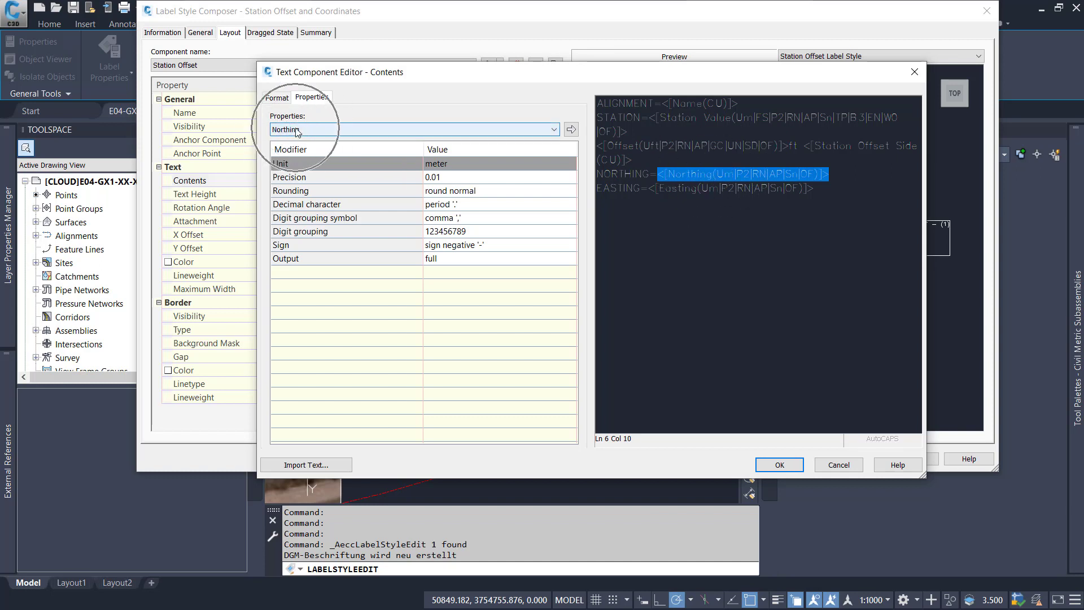
# Step: Set the unit of the Offset field to meter and update that field in the label contents
pyautogui.click(683, 146)
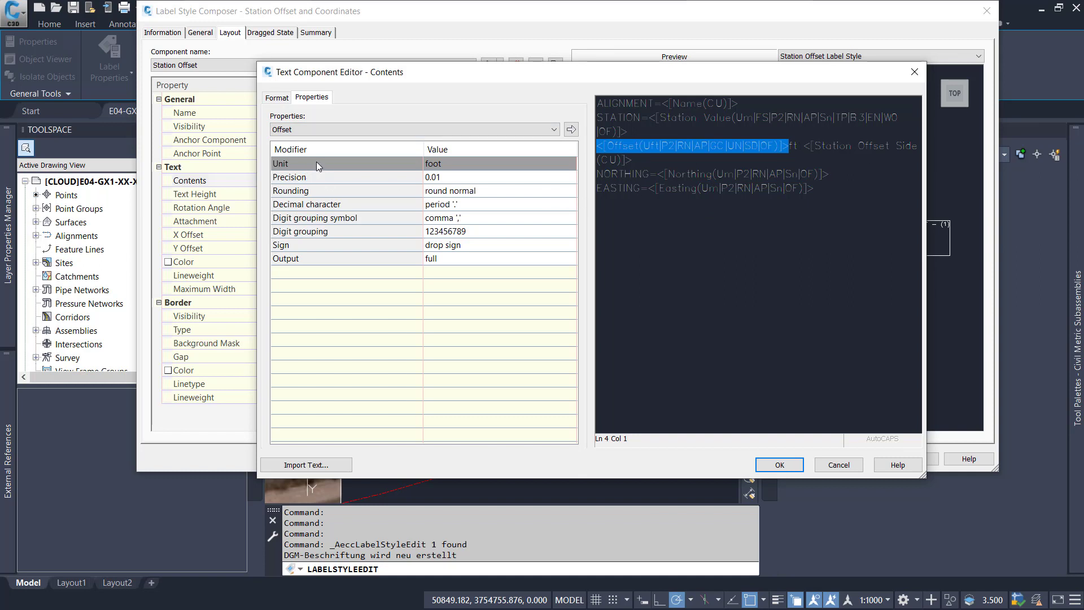
pyautogui.click(515, 163)
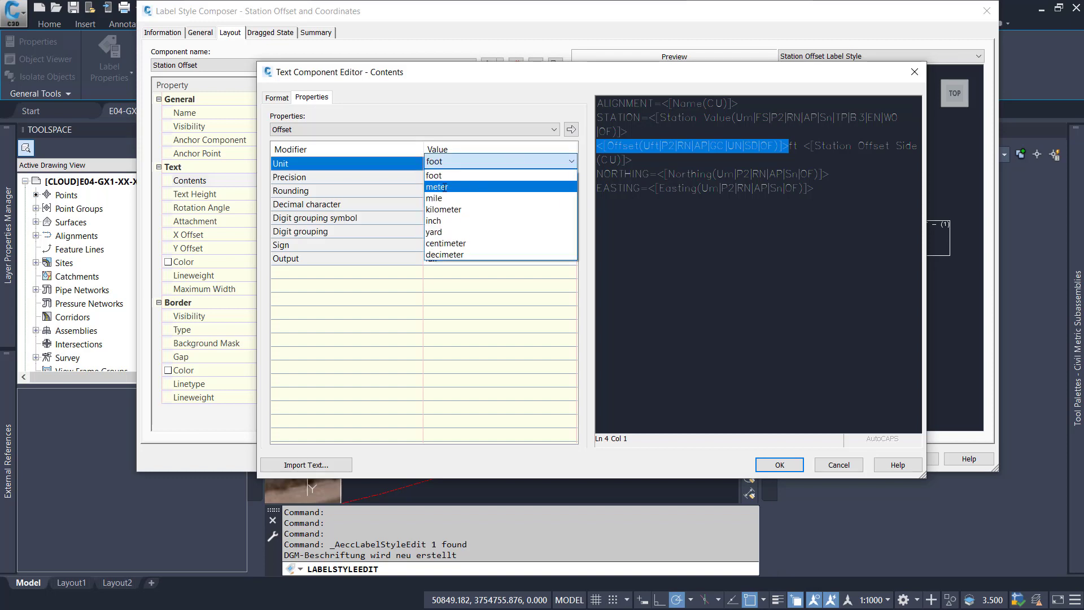
pyautogui.click(445, 186)
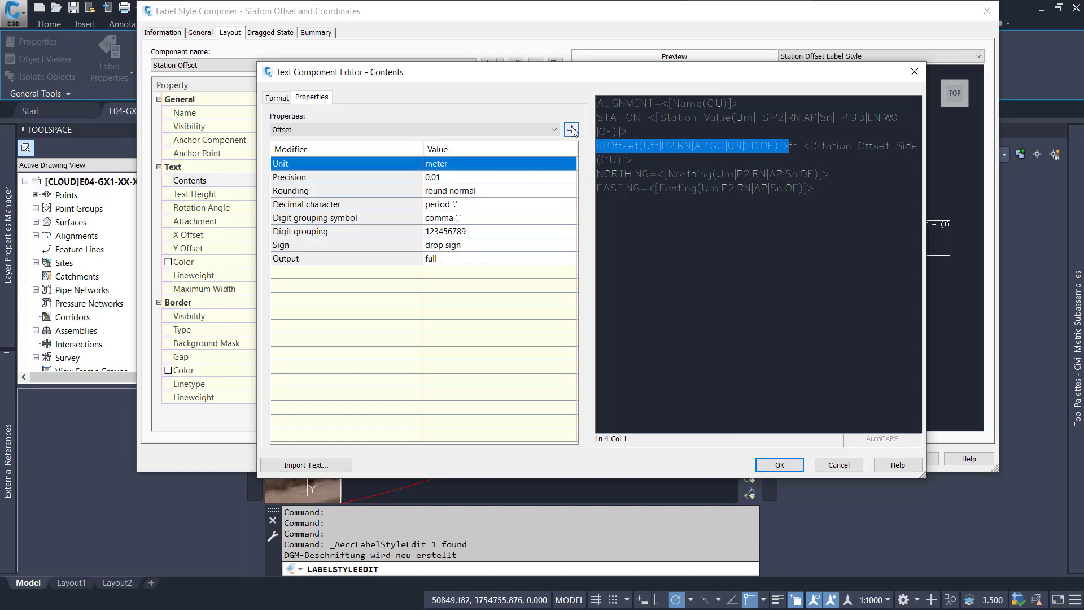
pyautogui.click(572, 130)
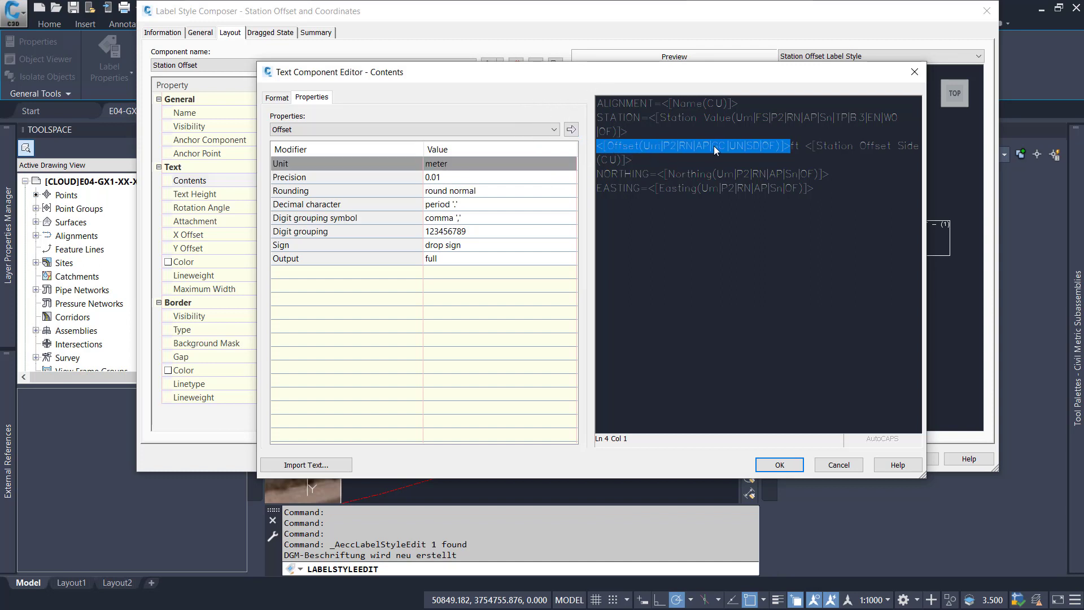
# Step: Replace the ft suffix after the Offset field with m, separated by a space
pyautogui.click(794, 145)
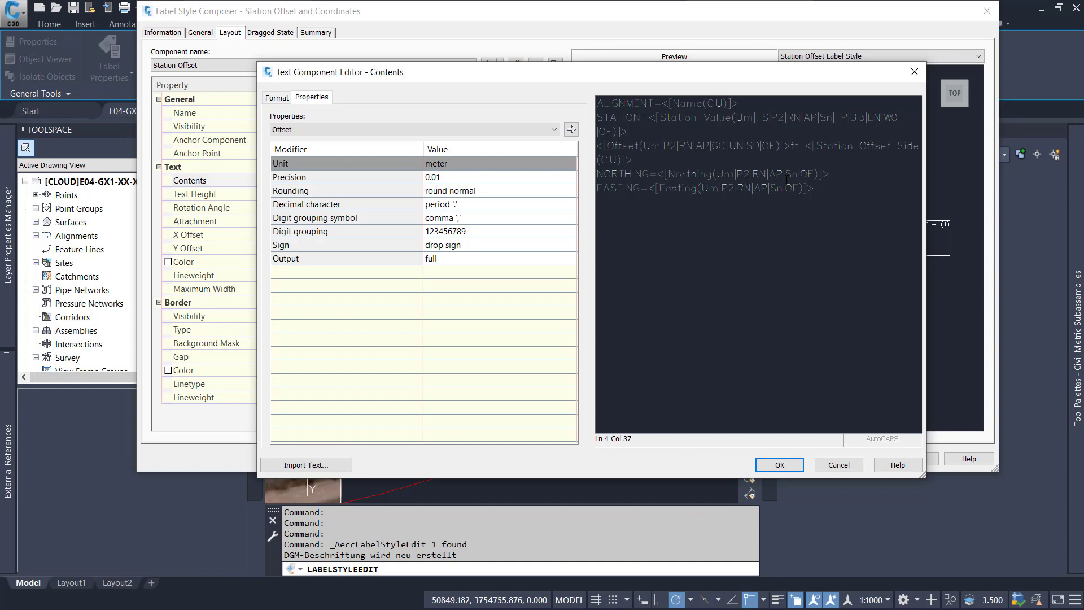
pyautogui.press('Delete')
pyautogui.press('Delete')
pyautogui.write('m')
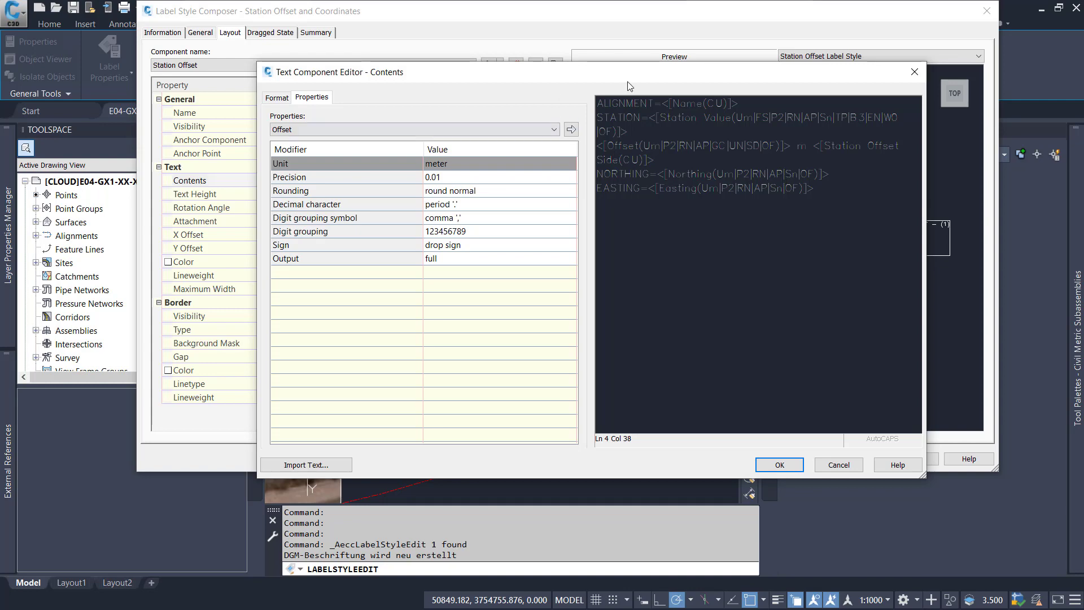
# Step: Accept the metric label contents, apply the style to the station offset label and check its offset line
pyautogui.click(770, 463)
pyautogui.click(801, 458)
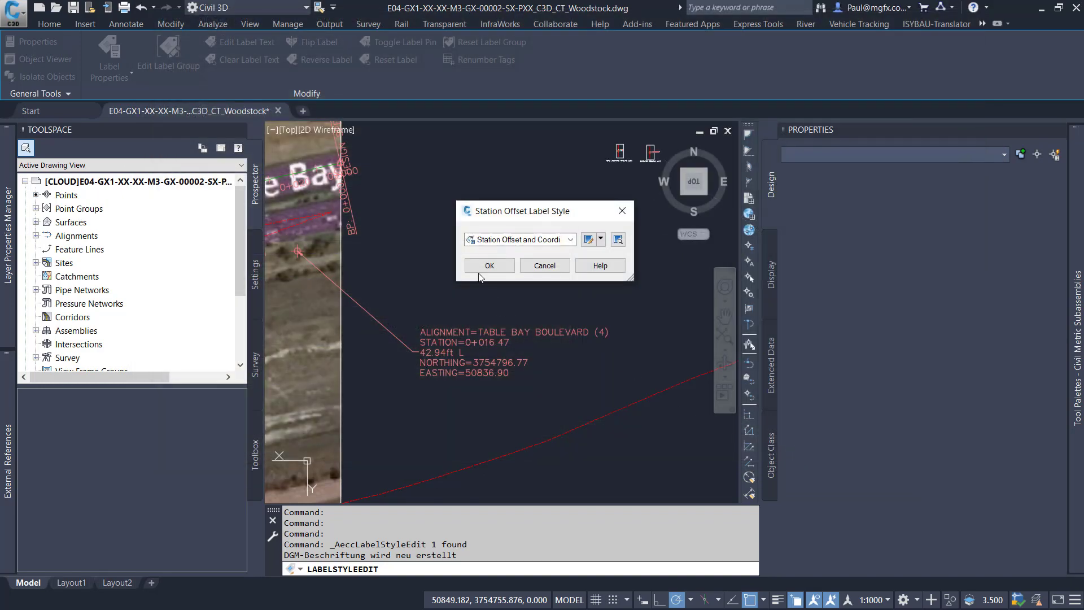
pyautogui.click(491, 266)
pyautogui.click(436, 254)
pyautogui.press('Escape')
pyautogui.scroll(4, 429, 358)
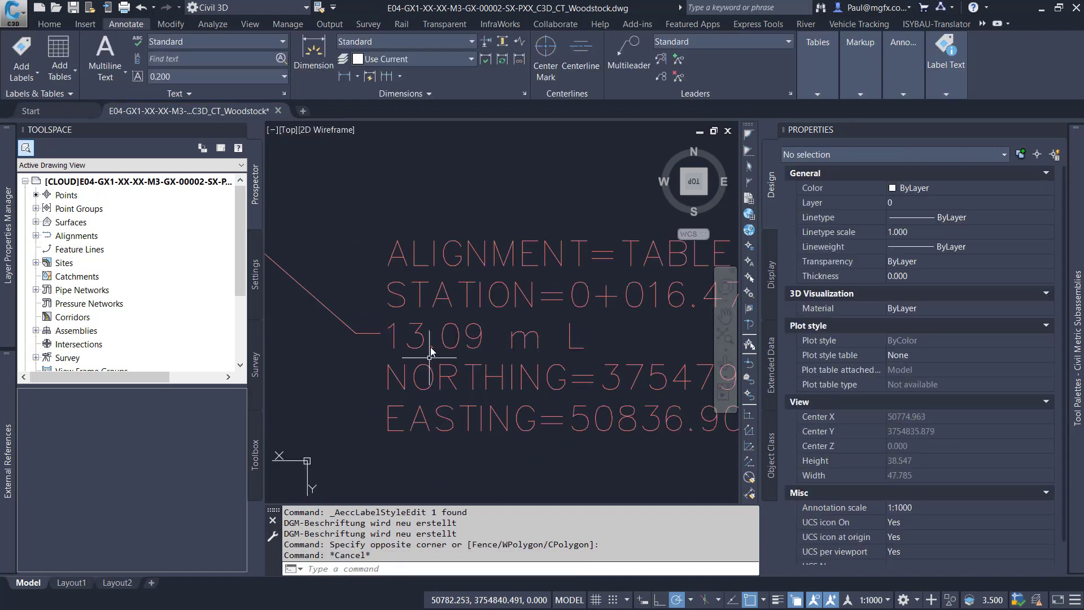
pyautogui.scroll(-3, 428, 344)
pyautogui.scroll(1, 428, 337)
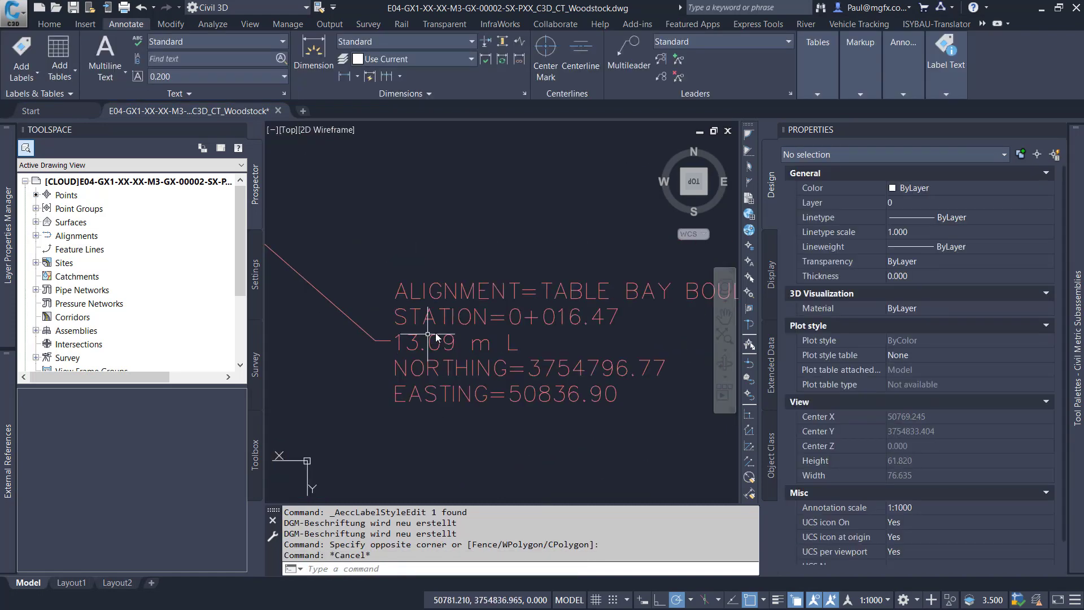
pyautogui.scroll(-1, 435, 333)
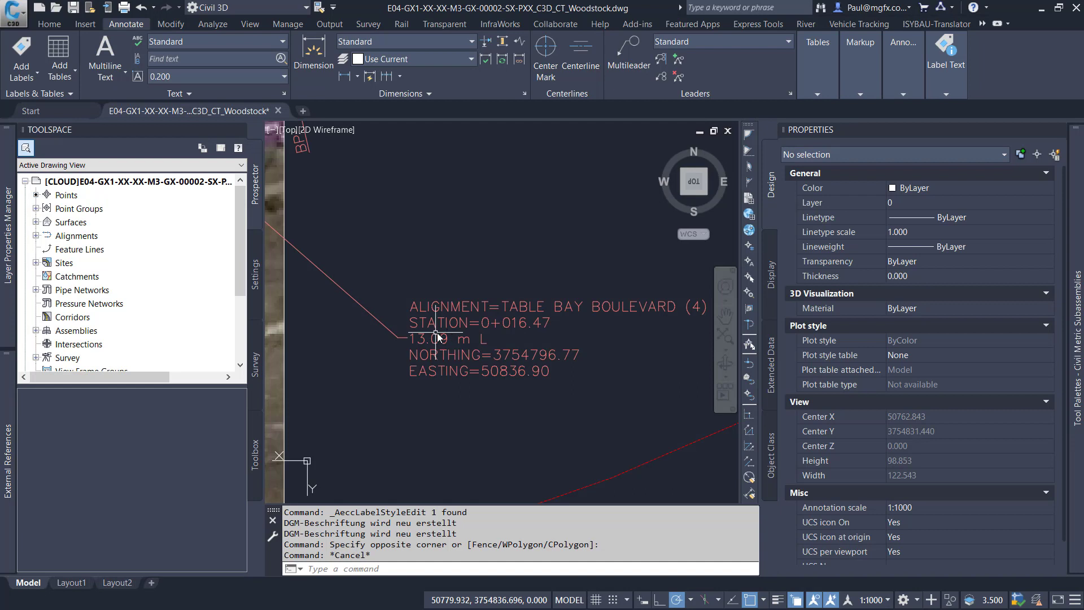
# Step: Reopen the Station Offset component's text contents from the selected label's style for editing
pyautogui.click(437, 333)
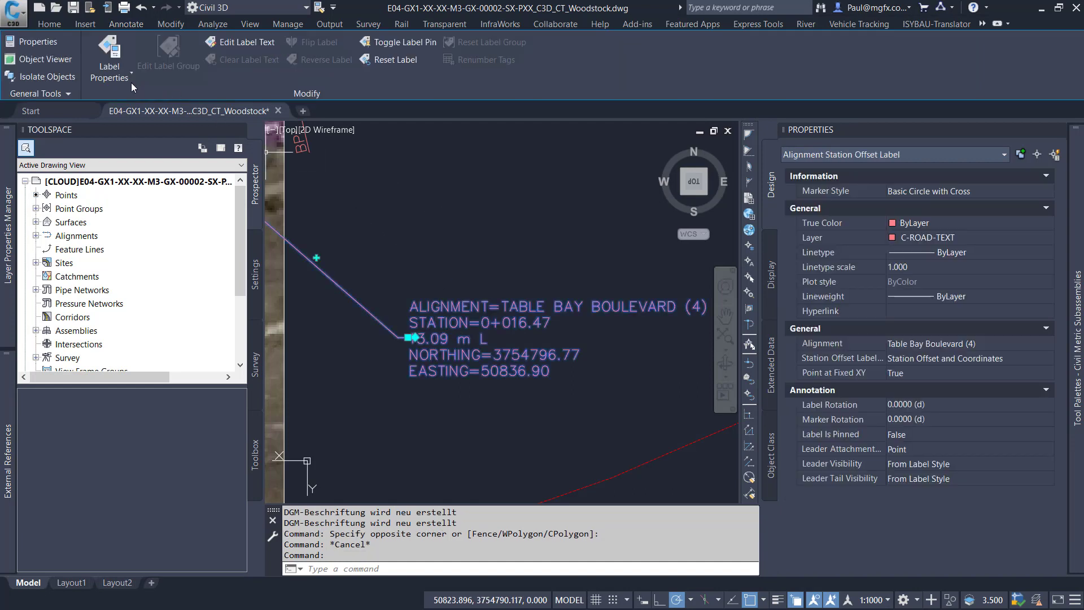
pyautogui.click(125, 76)
pyautogui.click(134, 130)
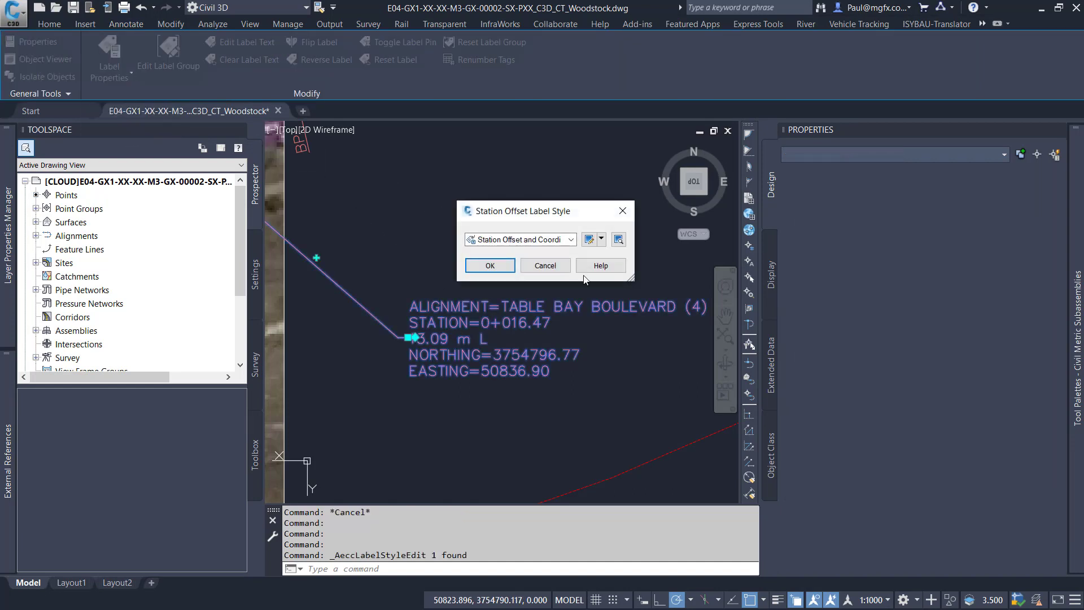
pyautogui.click(588, 239)
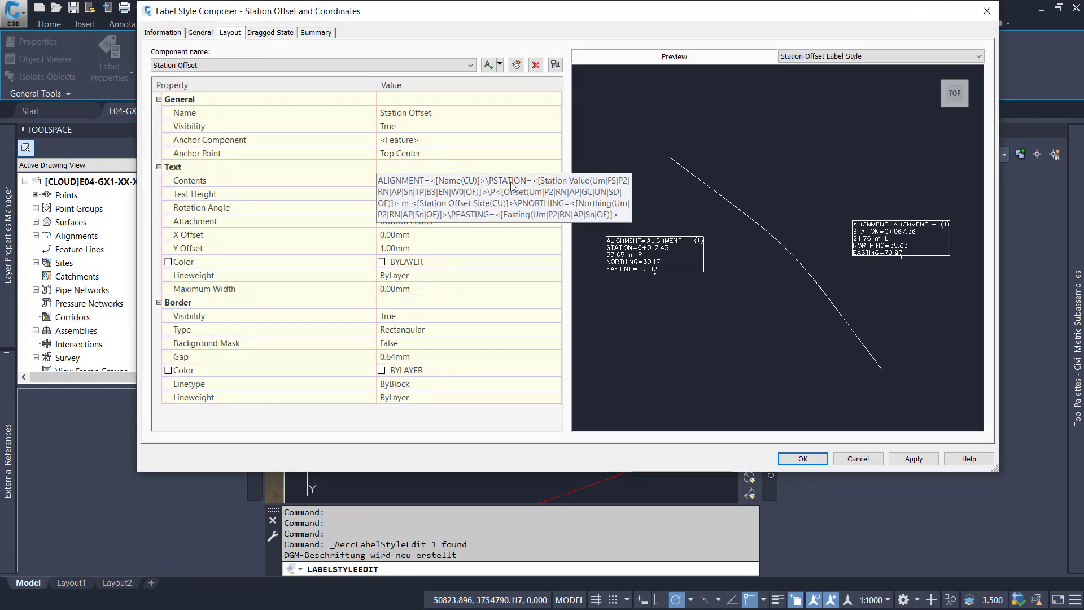
pyautogui.moveTo(538, 15)
pyautogui.mouseDown()
pyautogui.moveTo(1025, 250)
pyautogui.moveTo(1000, 244)
pyautogui.moveTo(993, 217)
pyautogui.moveTo(667, 79)
pyautogui.moveTo(597, 86)
pyautogui.mouseUp()
pyautogui.click(587, 251)
pyautogui.click(613, 250)
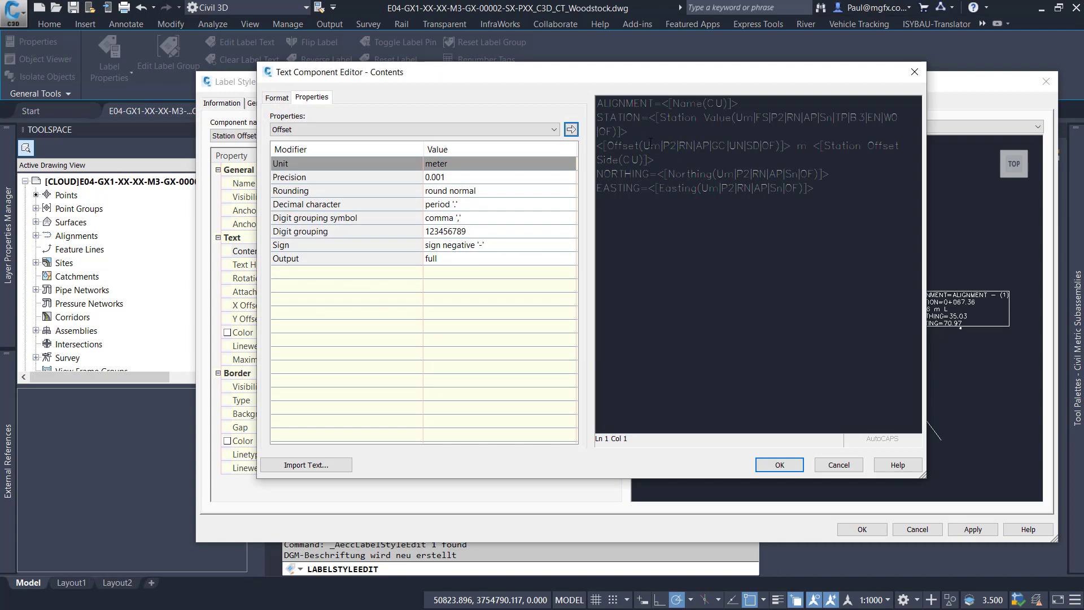
# Step: Try to change the Offset field's unit to foot
pyautogui.click(650, 145)
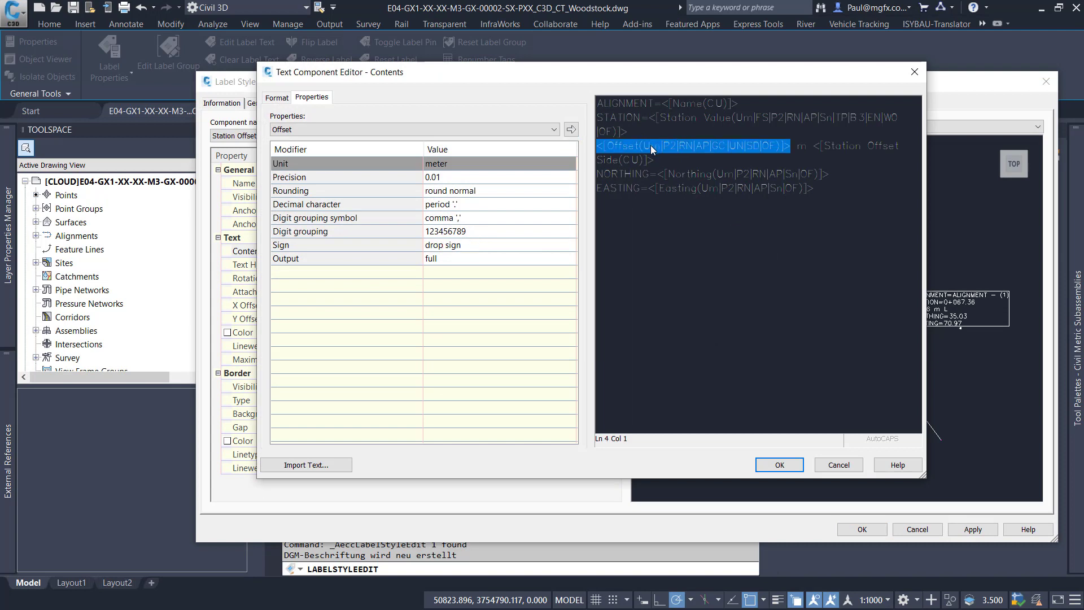
pyautogui.click(497, 164)
pyautogui.click(443, 176)
# Step: Replace the m suffix after the Offset field with ft
pyautogui.click(808, 146)
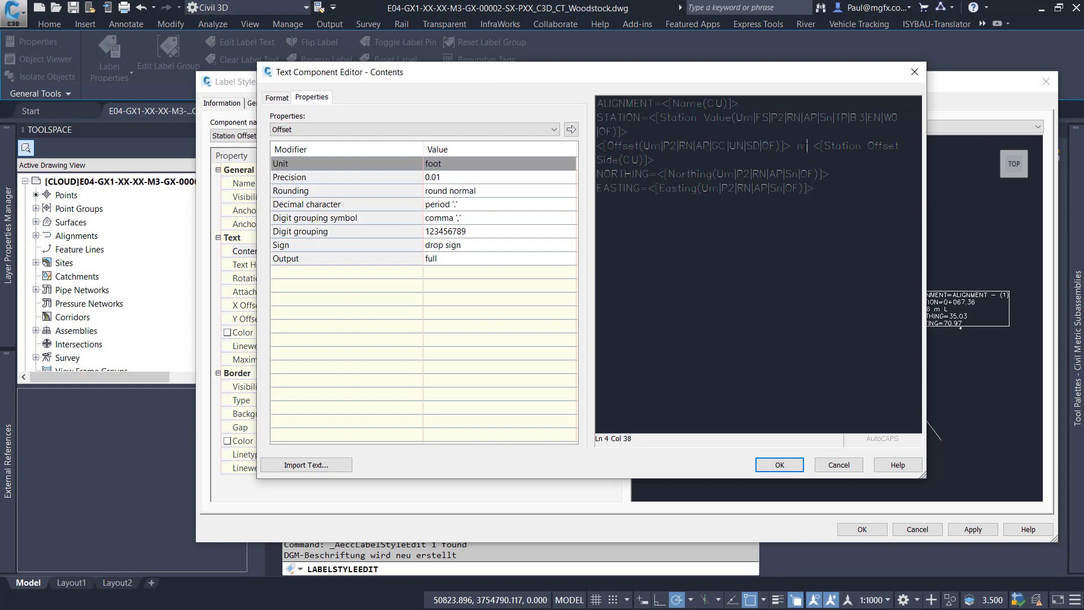
pyautogui.press('BackSpace')
pyautogui.write('ft')
# Step: Set the Offset field's unit to foot and update the field in the label contents
pyautogui.click(662, 147)
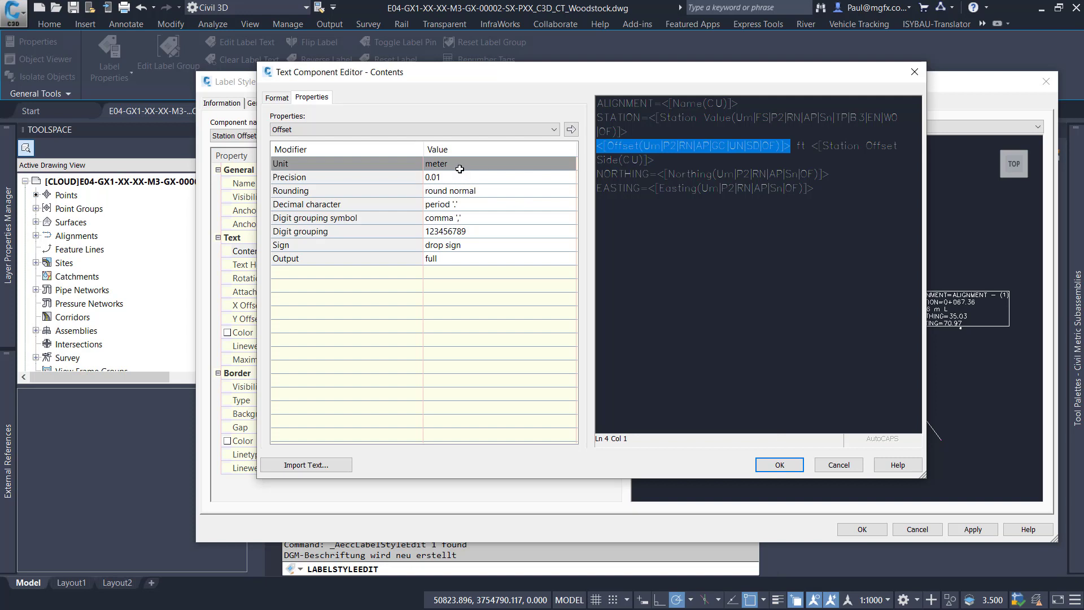
pyautogui.click(513, 163)
pyautogui.click(513, 175)
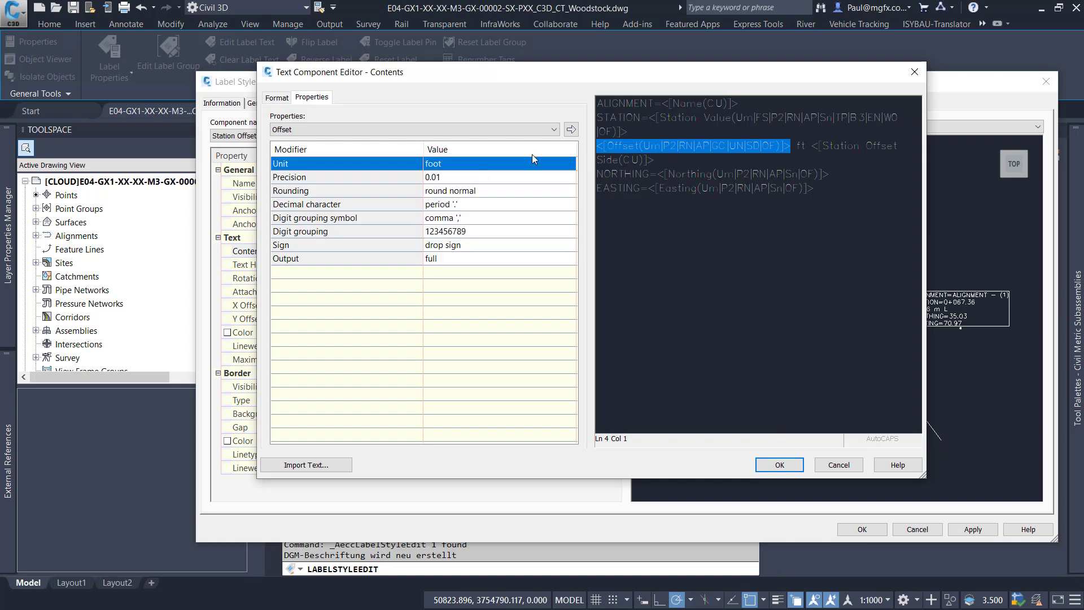
pyautogui.click(571, 129)
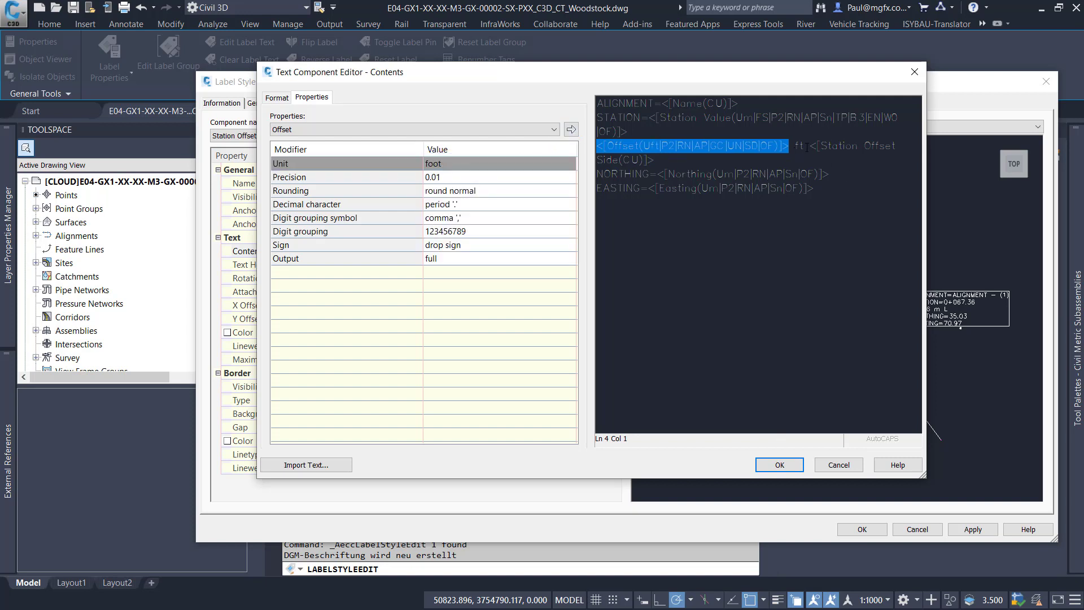
pyautogui.click(808, 146)
pyautogui.click(686, 147)
# Step: Confirm the contents and style changes, deselect the station offset label and check its offset in feet
pyautogui.click(777, 466)
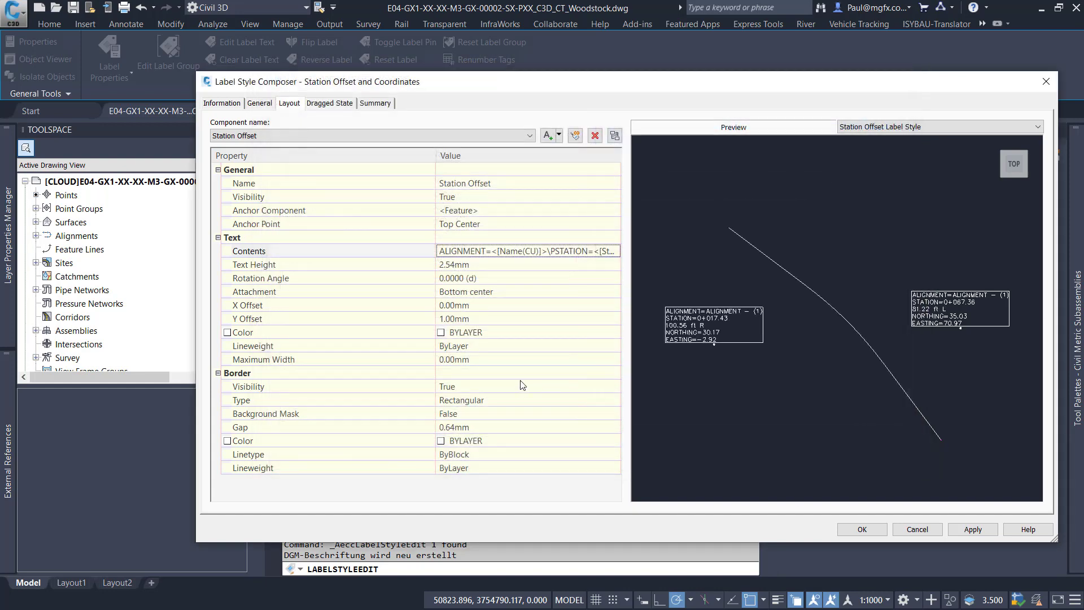
pyautogui.click(862, 530)
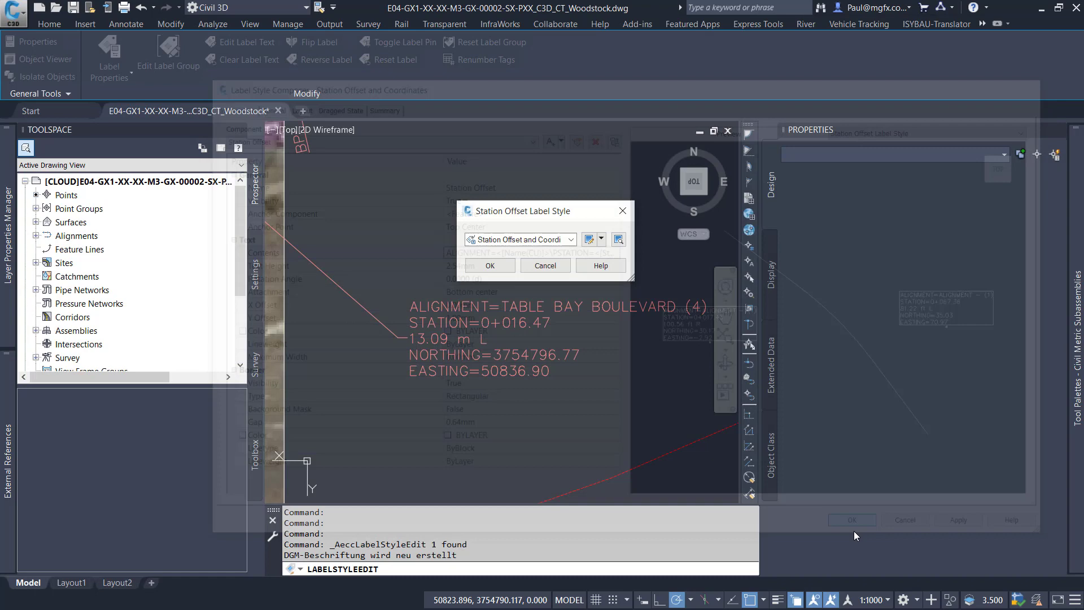
pyautogui.click(489, 266)
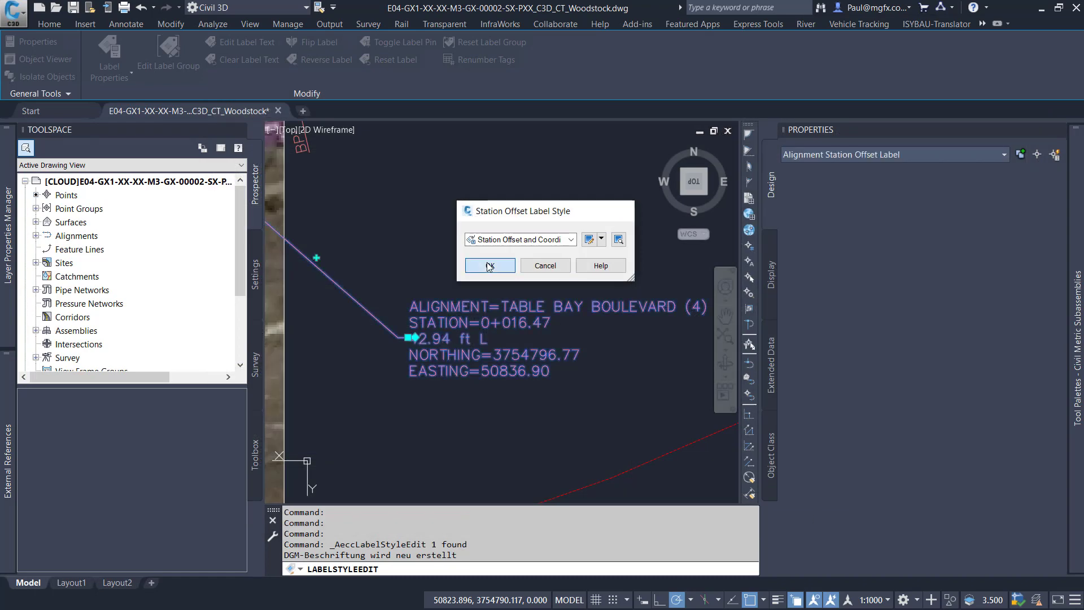
pyautogui.click(422, 259)
pyautogui.press('Escape')
pyautogui.scroll(2, 422, 305)
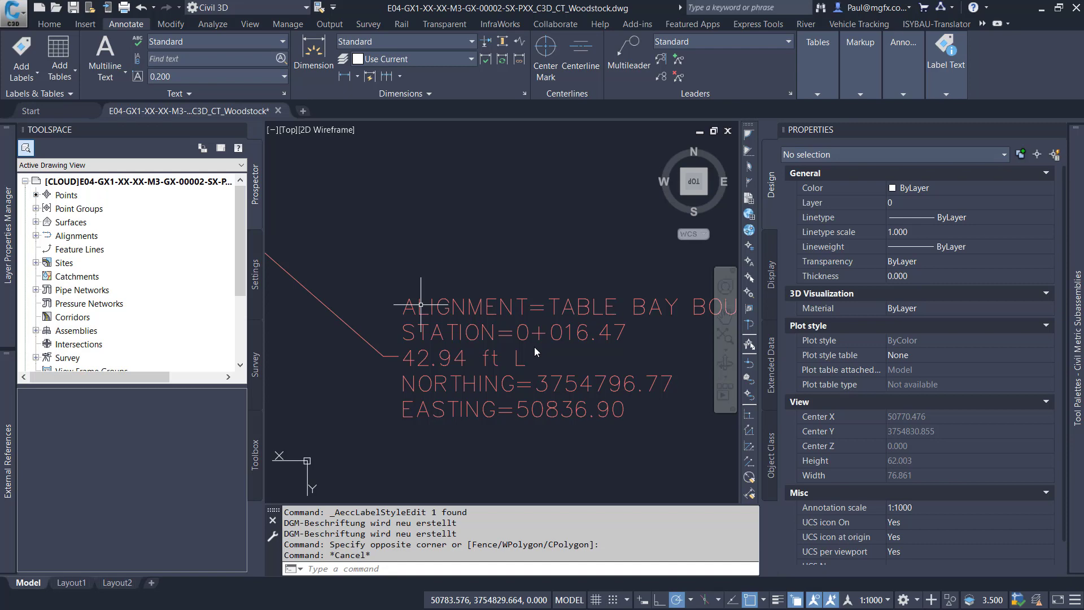
pyautogui.scroll(-3, 473, 342)
pyautogui.scroll(2, 449, 311)
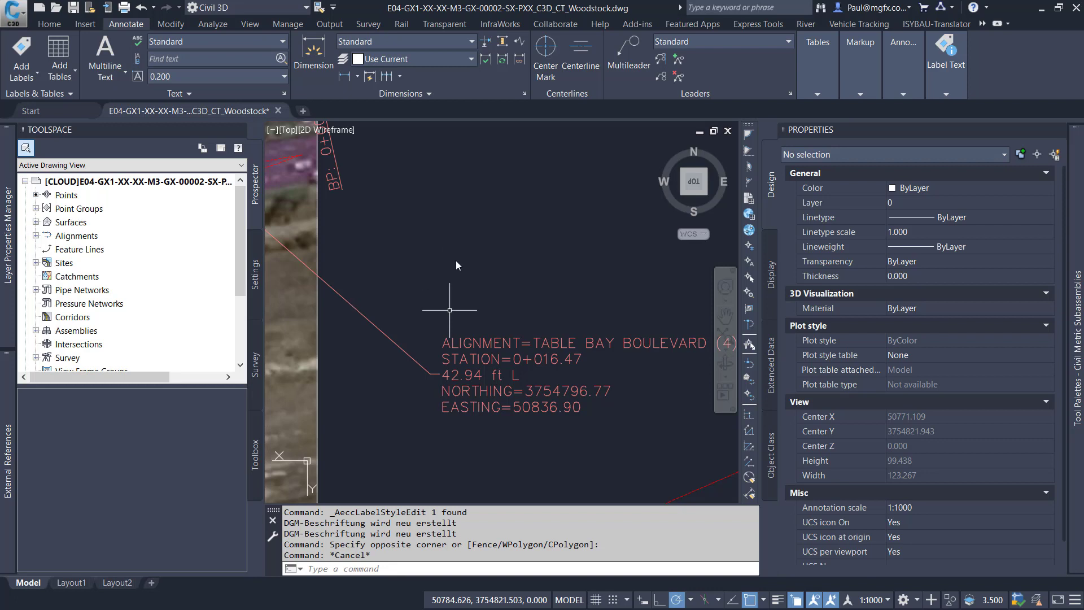
pyautogui.scroll(-2, 450, 309)
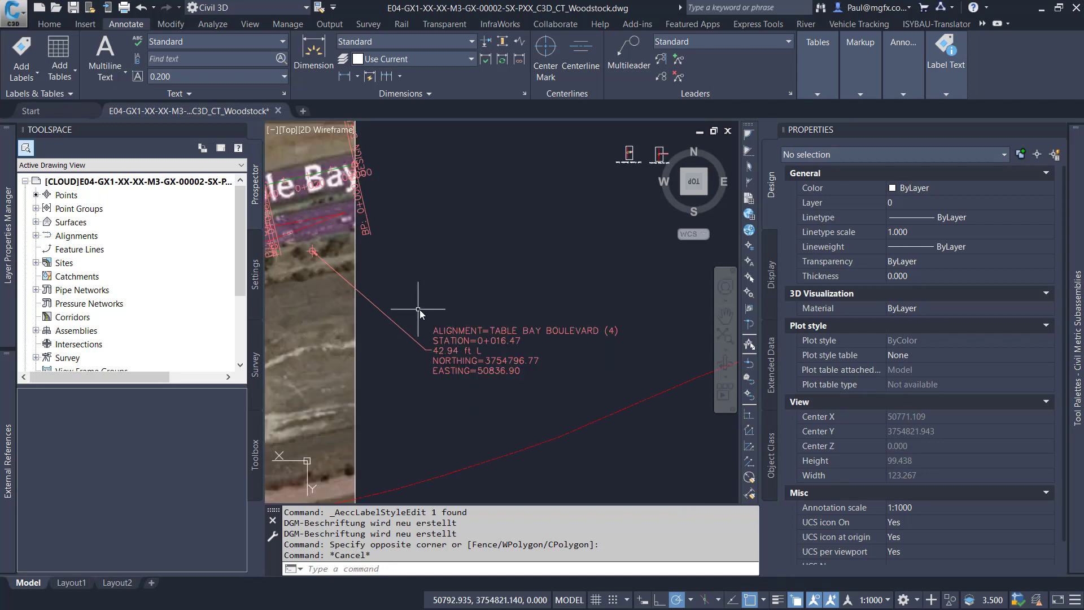
# Step: Check which label style the Table Bay Boulevard station offset label uses and deselect it
pyautogui.click(453, 260)
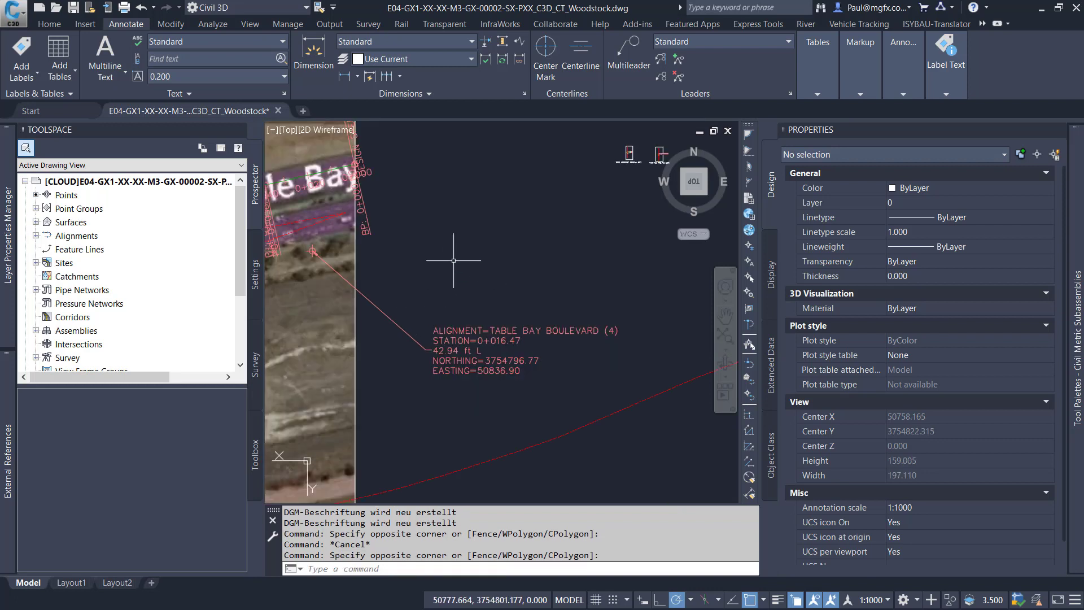
pyautogui.click(480, 329)
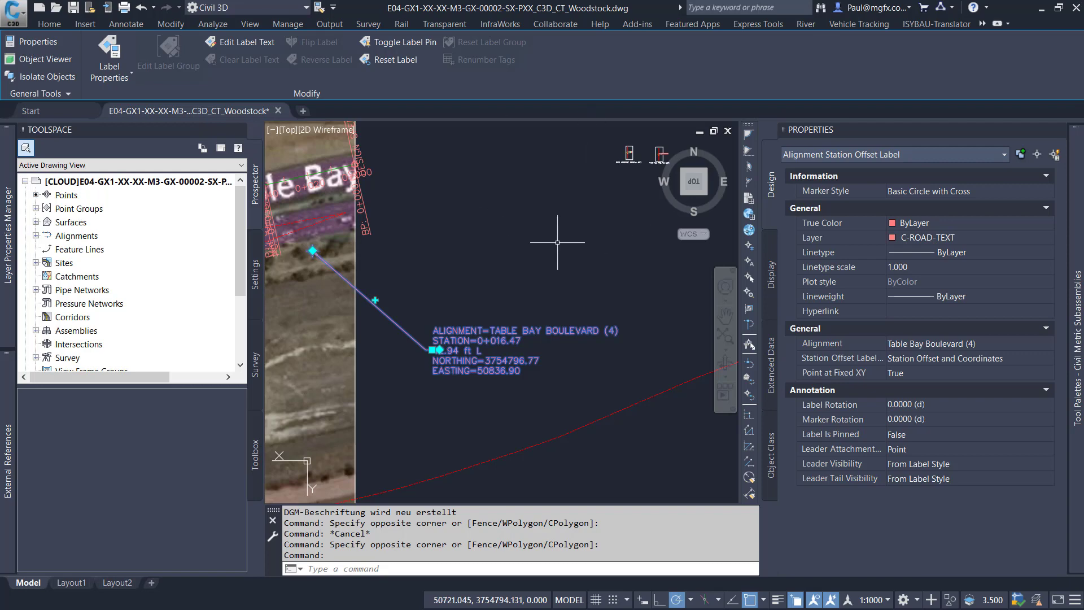
pyautogui.press('Escape')
# Step: Expand the drawing settings for alignment label styles down to the Station Offset styles
pyautogui.click(255, 275)
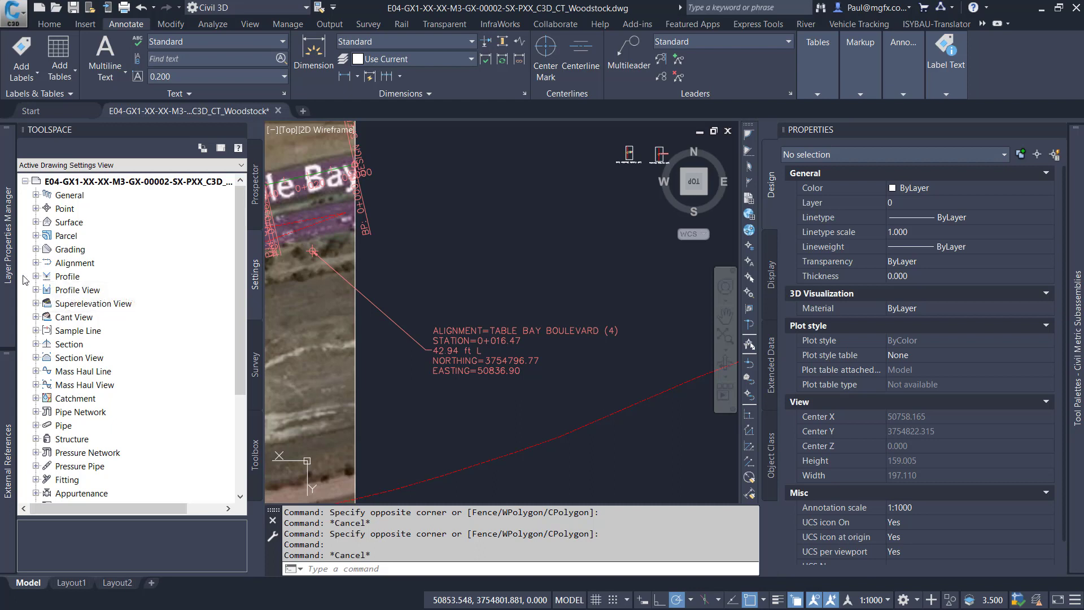
pyautogui.click(35, 263)
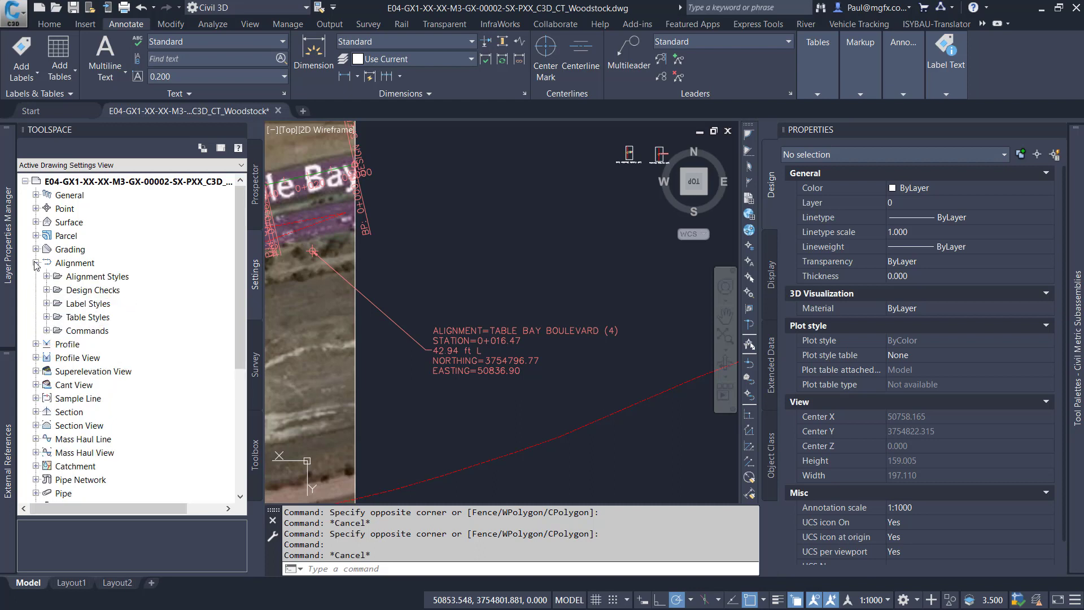
pyautogui.click(47, 303)
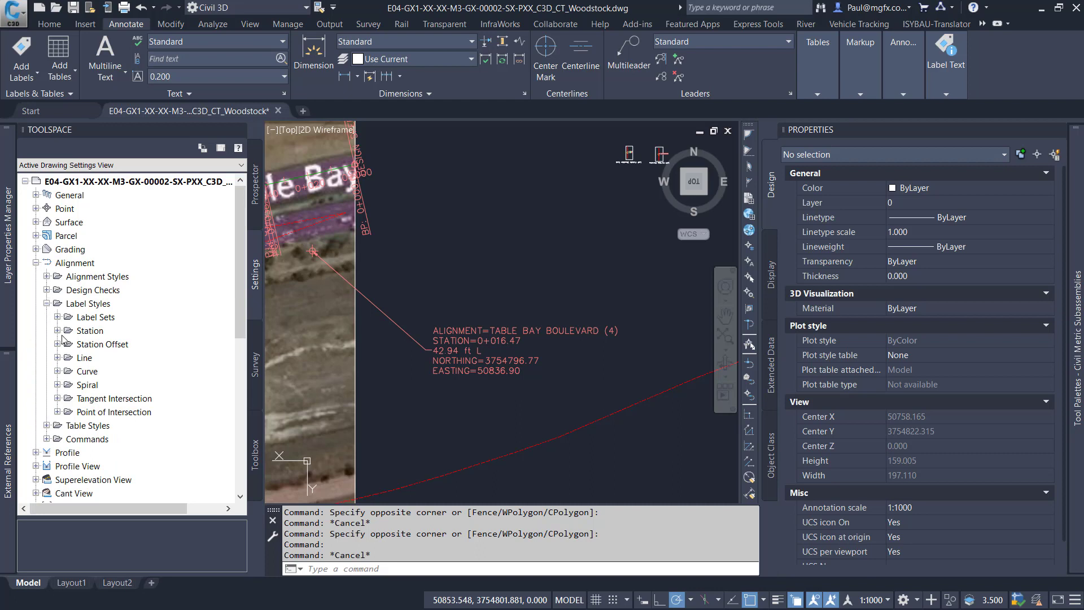
pyautogui.scroll(-1, 55, 336)
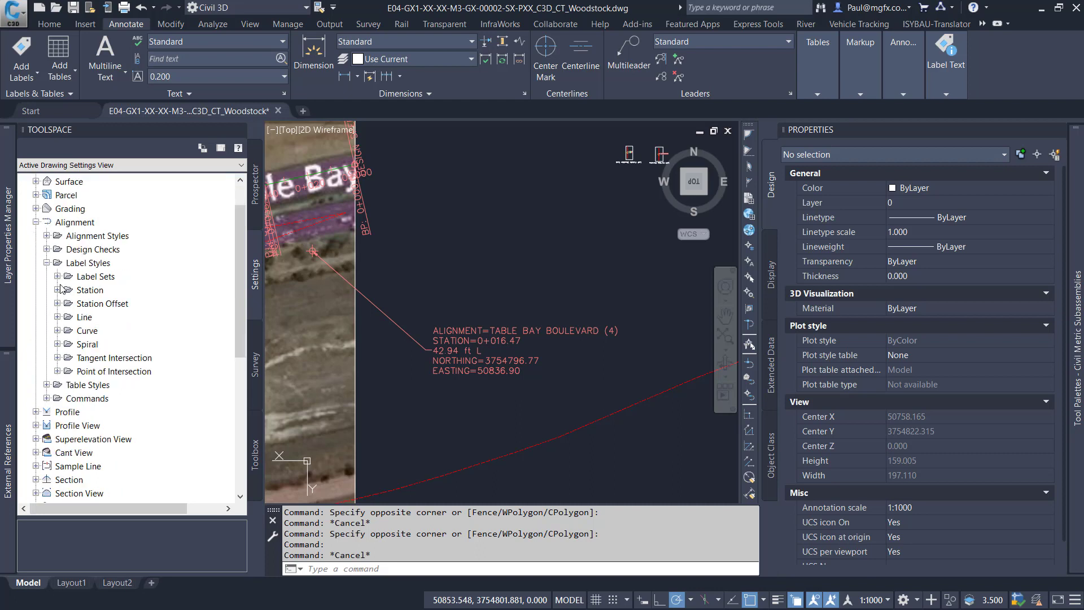
pyautogui.click(57, 276)
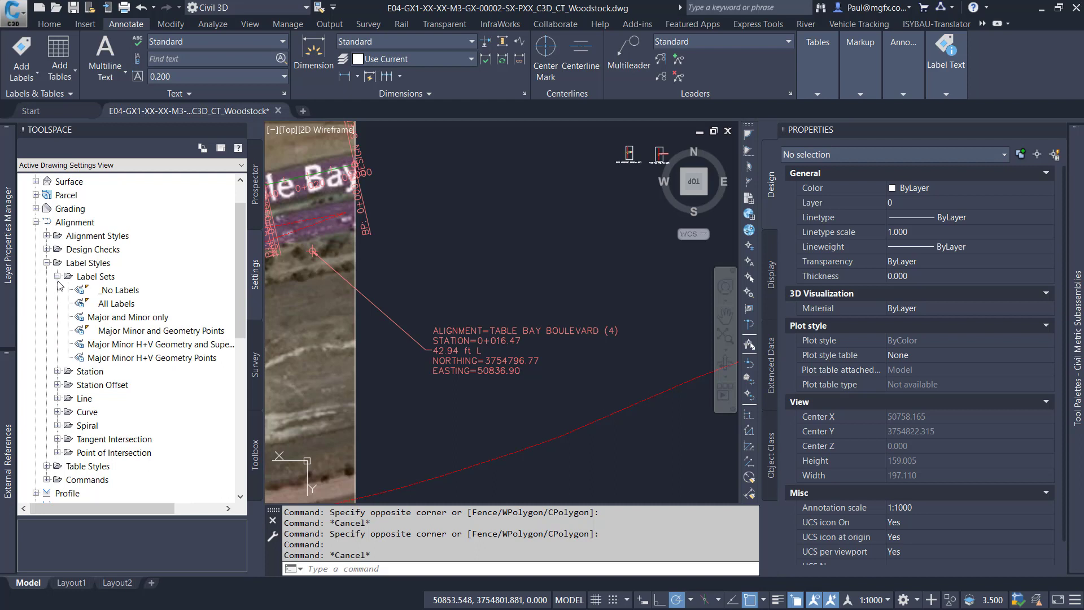
pyautogui.click(58, 278)
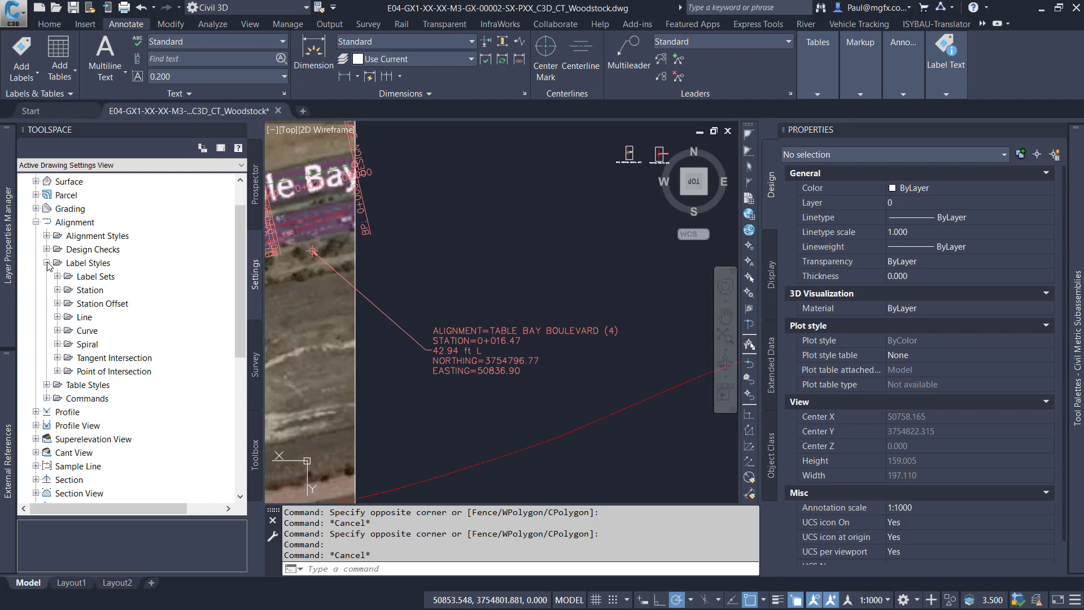
pyautogui.click(57, 304)
# Step: Inspect the text contents of the Station and Offset label style and close it without changes
pyautogui.click(115, 317)
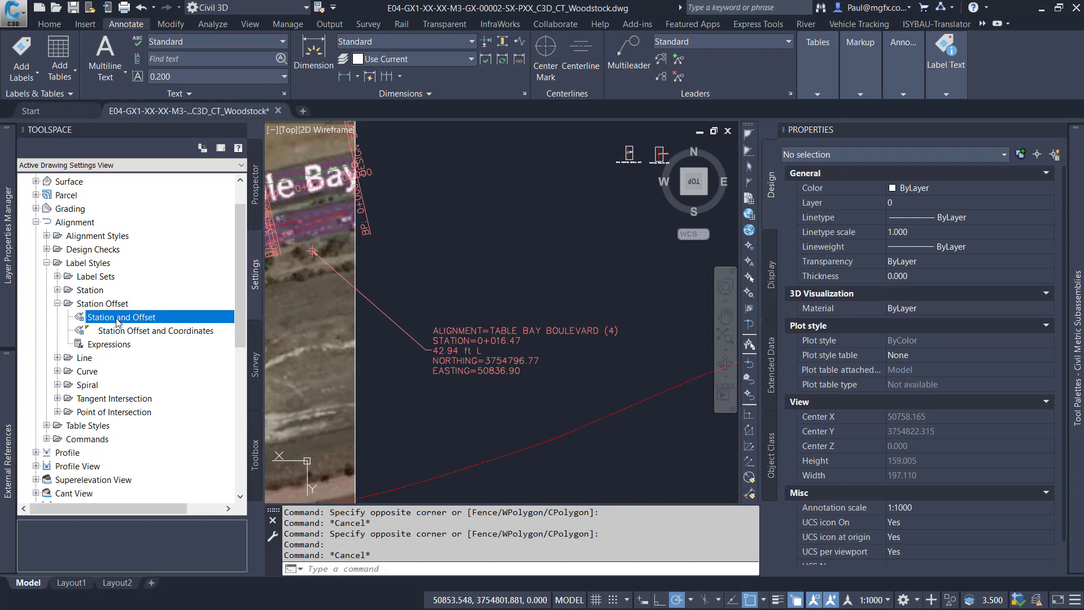
pyautogui.rightClick(120, 317)
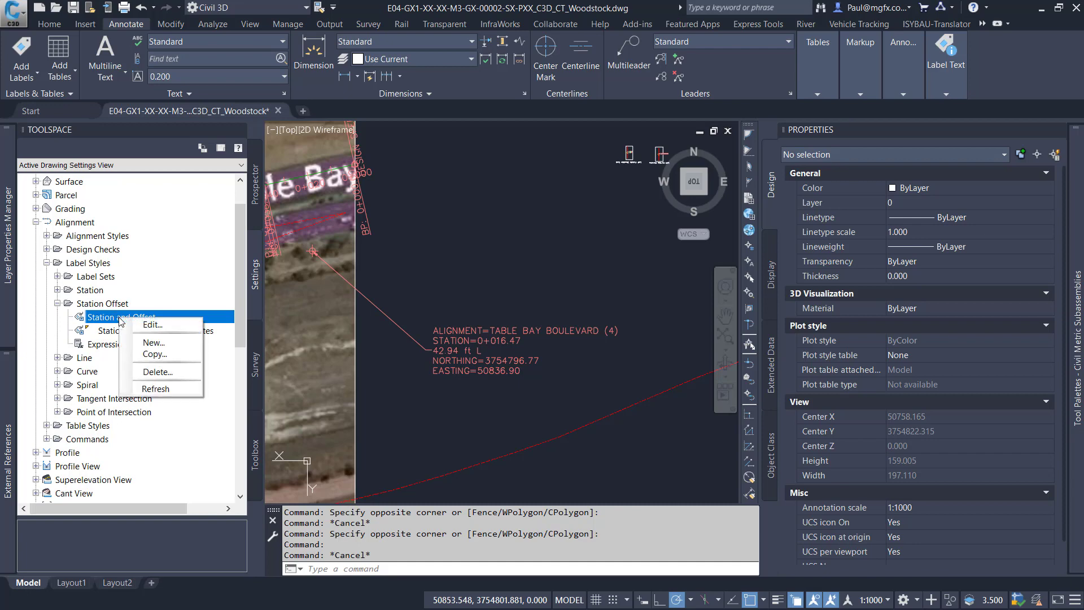
pyautogui.click(151, 325)
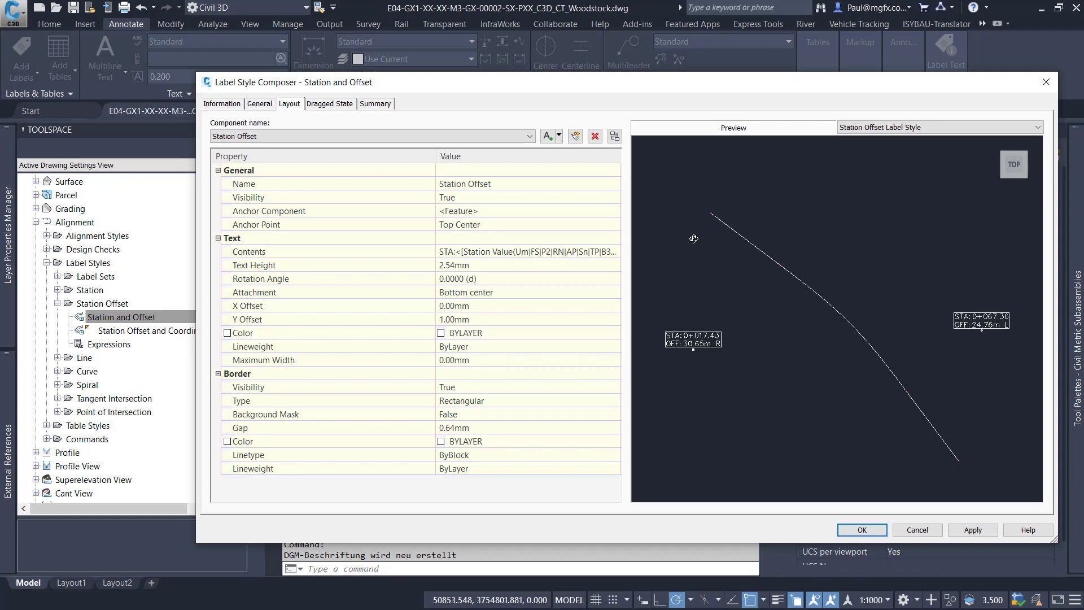
pyautogui.click(587, 251)
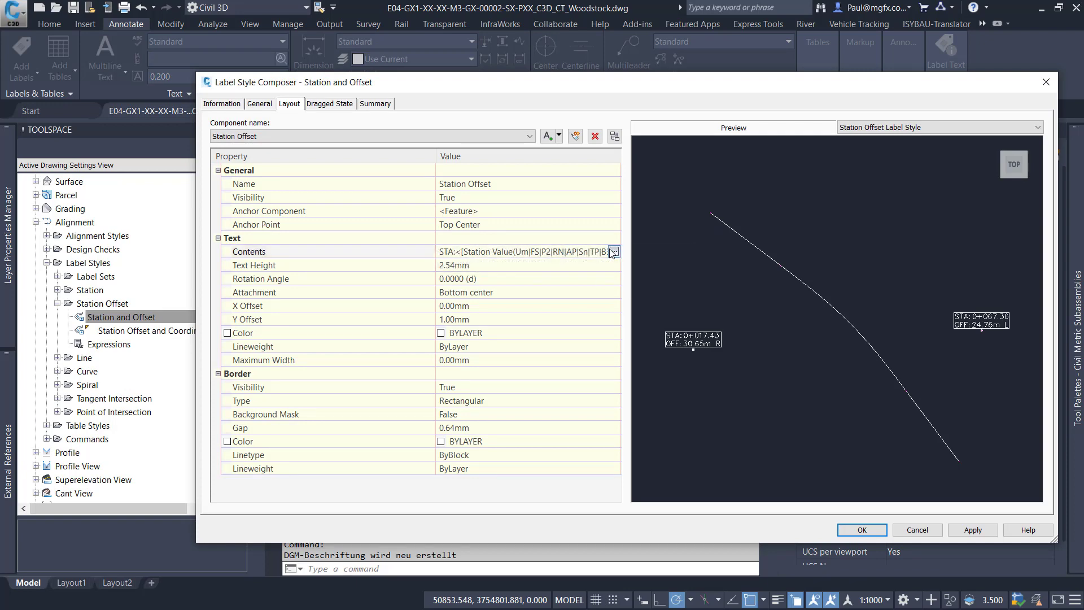
pyautogui.click(613, 251)
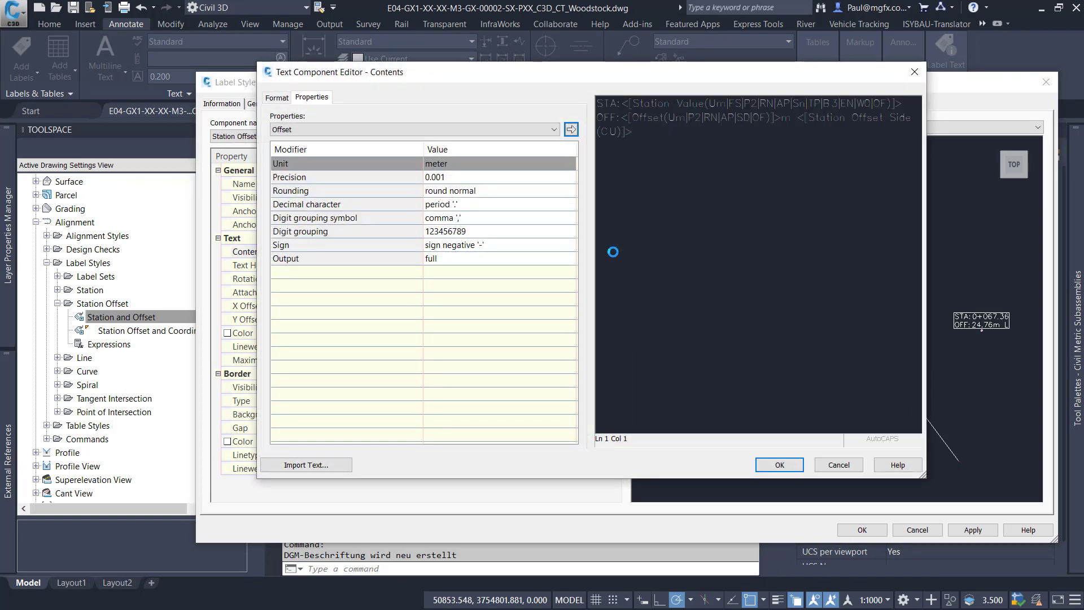
pyautogui.click(914, 71)
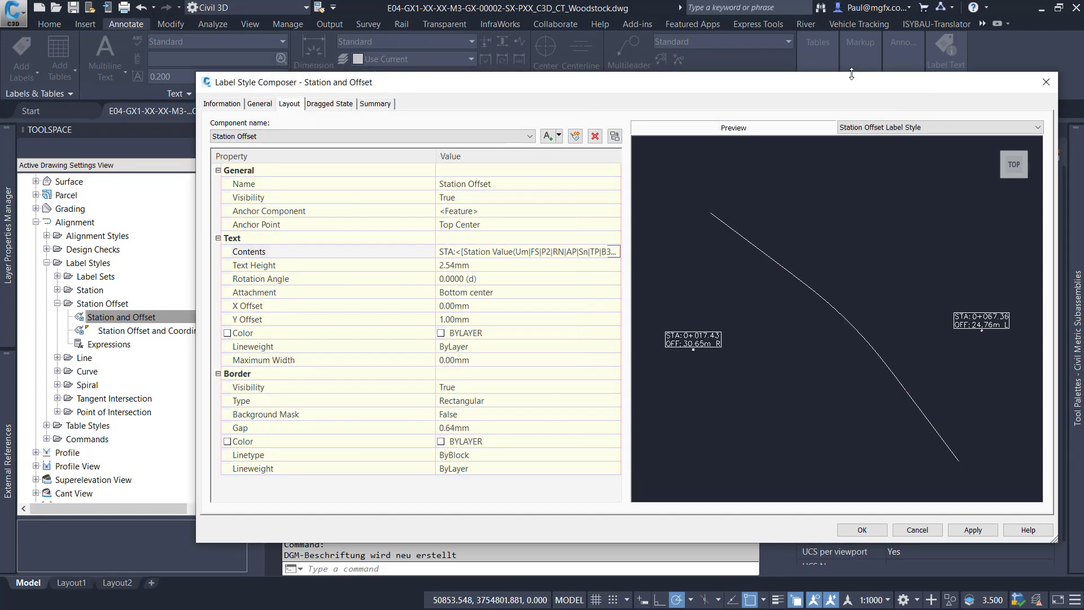
pyautogui.click(207, 104)
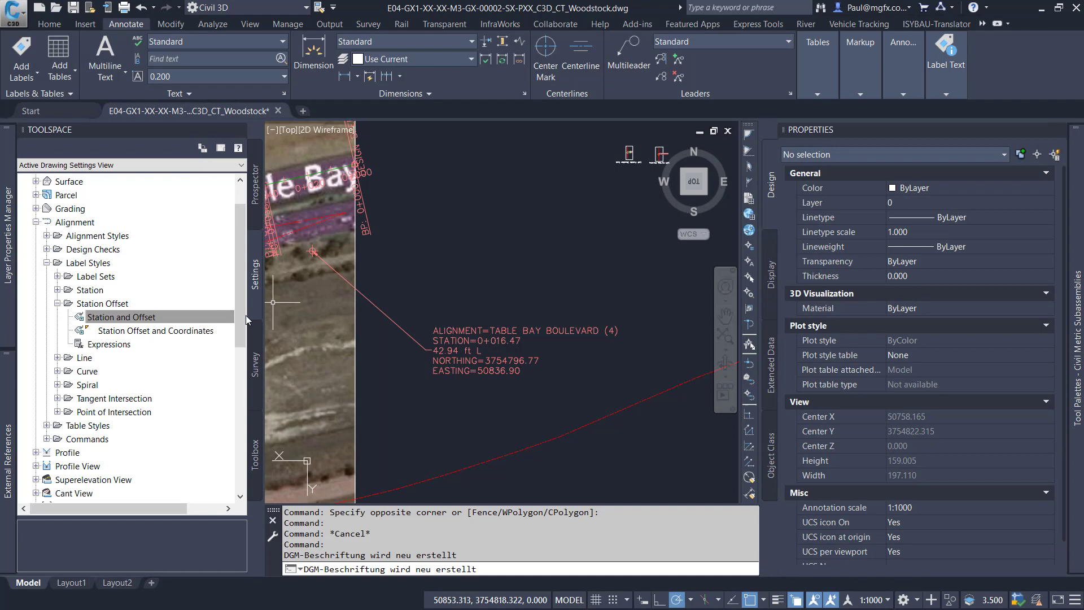
# Step: Open the text contents of the Station Offset and Coordinates label style's layout for editing
pyautogui.rightClick(131, 331)
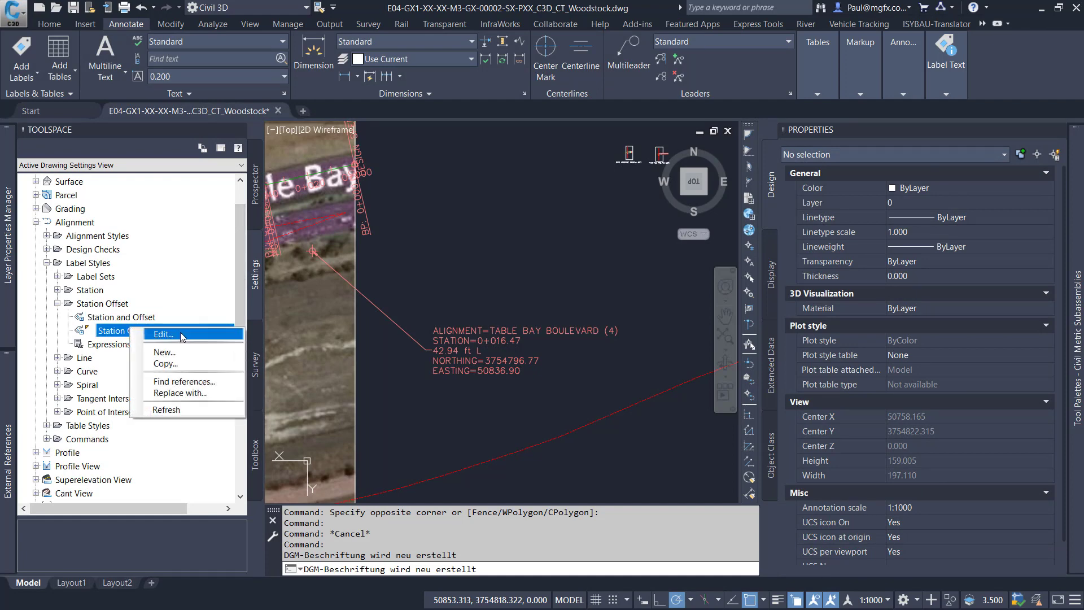
pyautogui.click(179, 335)
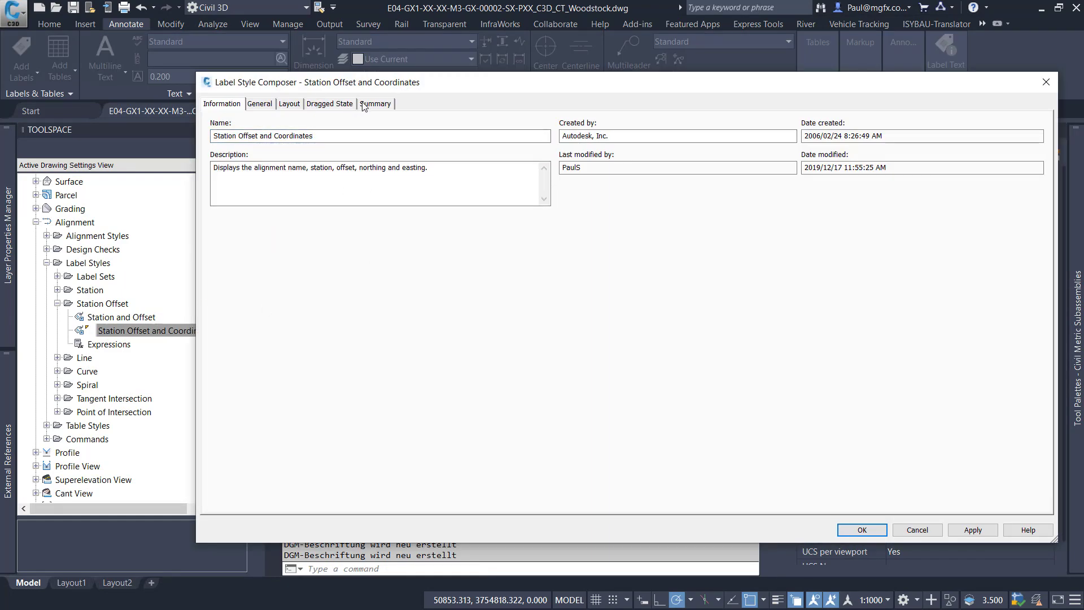
pyautogui.click(289, 104)
pyautogui.click(546, 254)
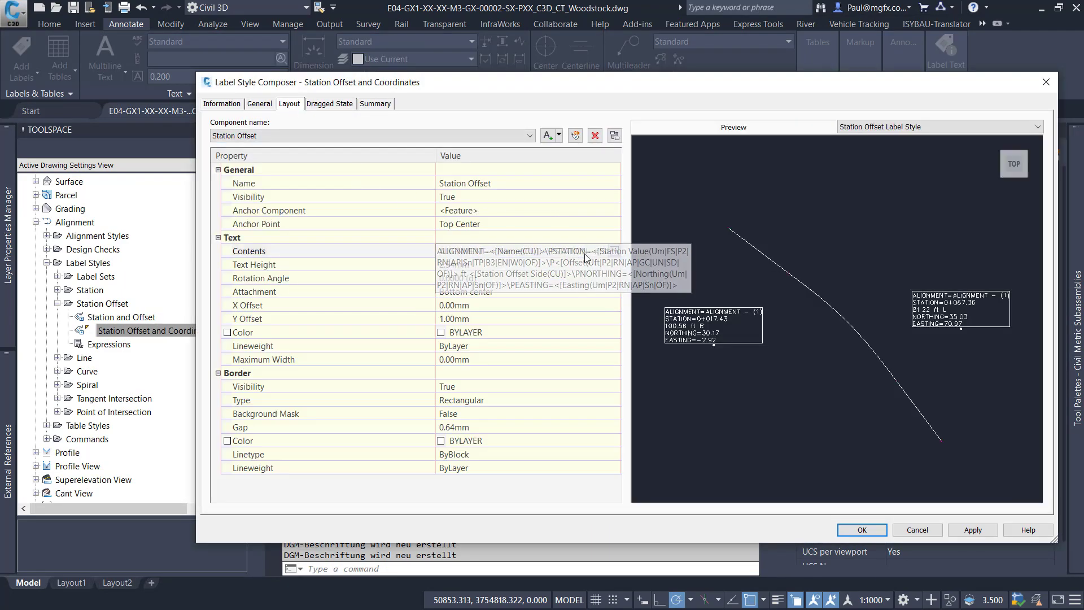
pyautogui.click(611, 252)
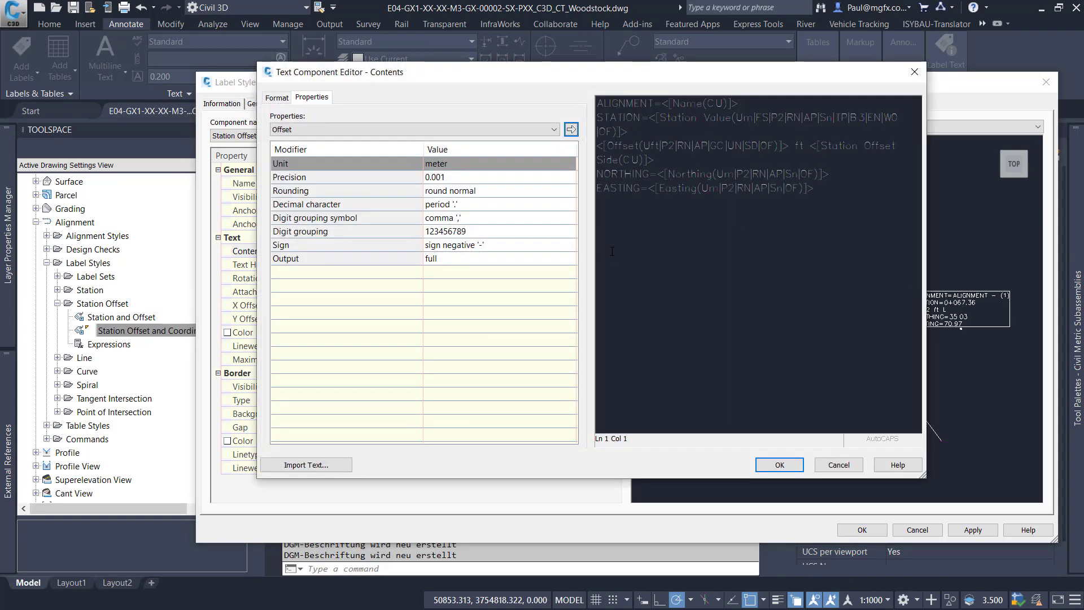
# Step: Set the Offset field's unit to meter and update the field in the label contents
pyautogui.click(692, 151)
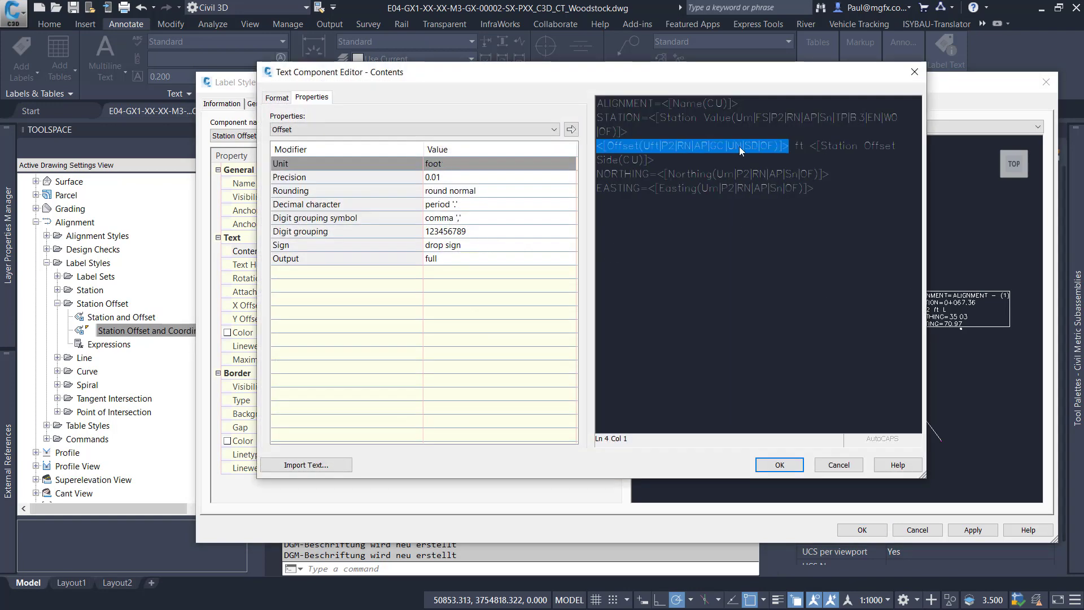
pyautogui.click(531, 165)
pyautogui.click(568, 163)
pyautogui.click(568, 163)
pyautogui.click(568, 163)
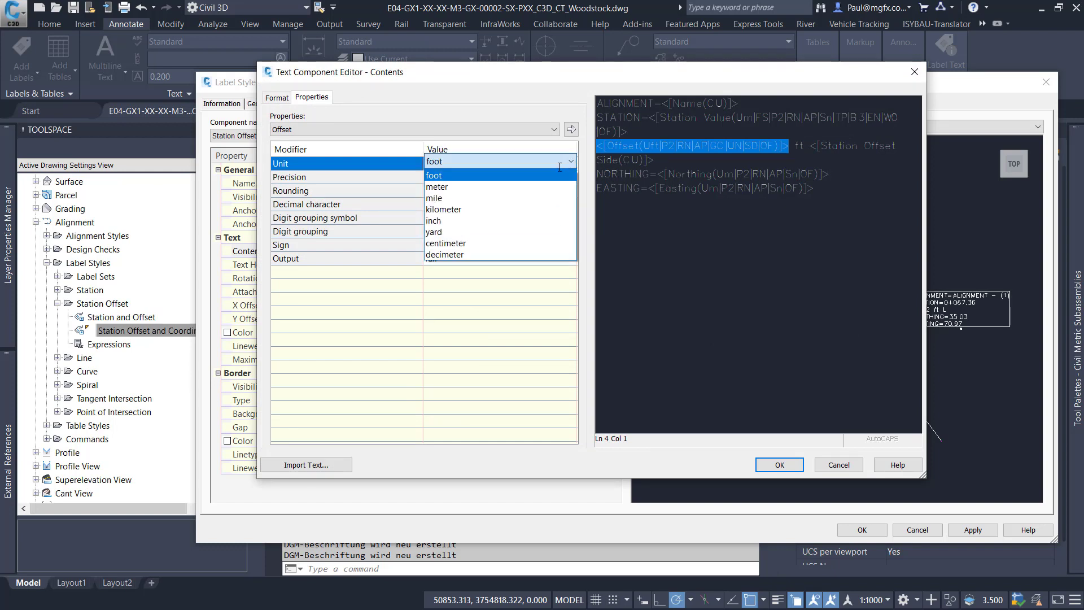
pyautogui.click(451, 184)
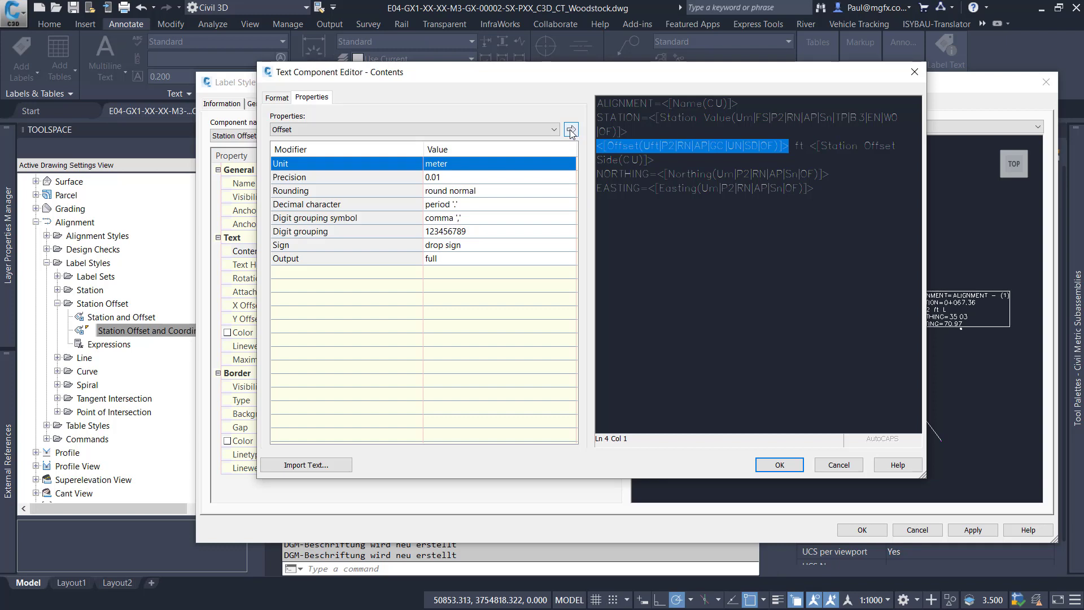
pyautogui.click(571, 129)
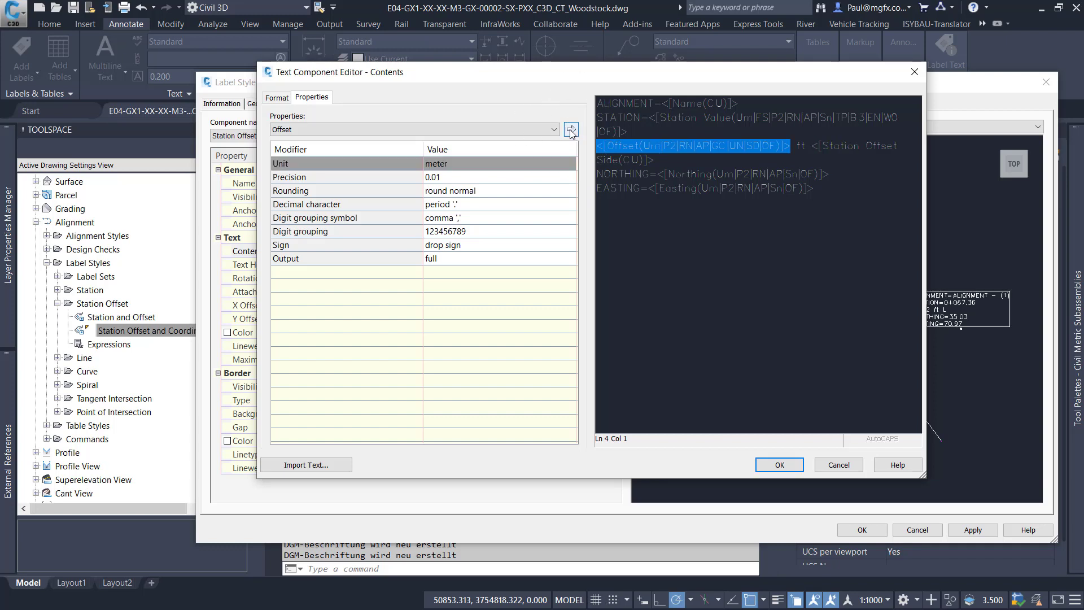
# Step: Replace the ft suffix after the Offset field with m and confirm the contents and style changes
pyautogui.click(802, 147)
pyautogui.press('BackSpace')
pyautogui.press('Delete')
pyautogui.write('m')
pyautogui.click(779, 464)
pyautogui.click(862, 530)
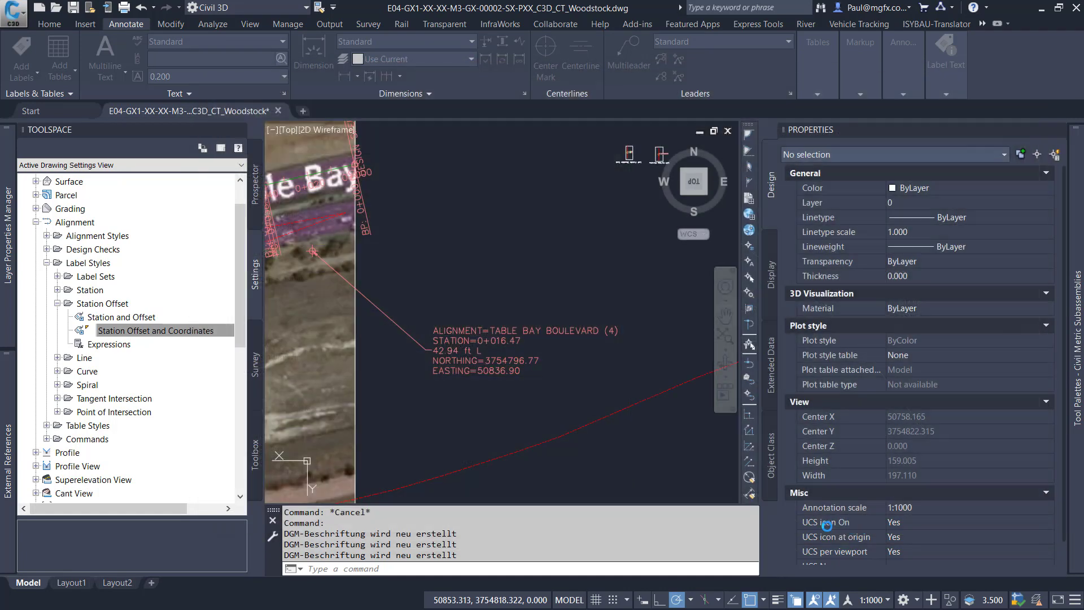
# Step: Examine the station offset label in the drawing and check its offset value and unit suffix
pyautogui.scroll(3, 447, 343)
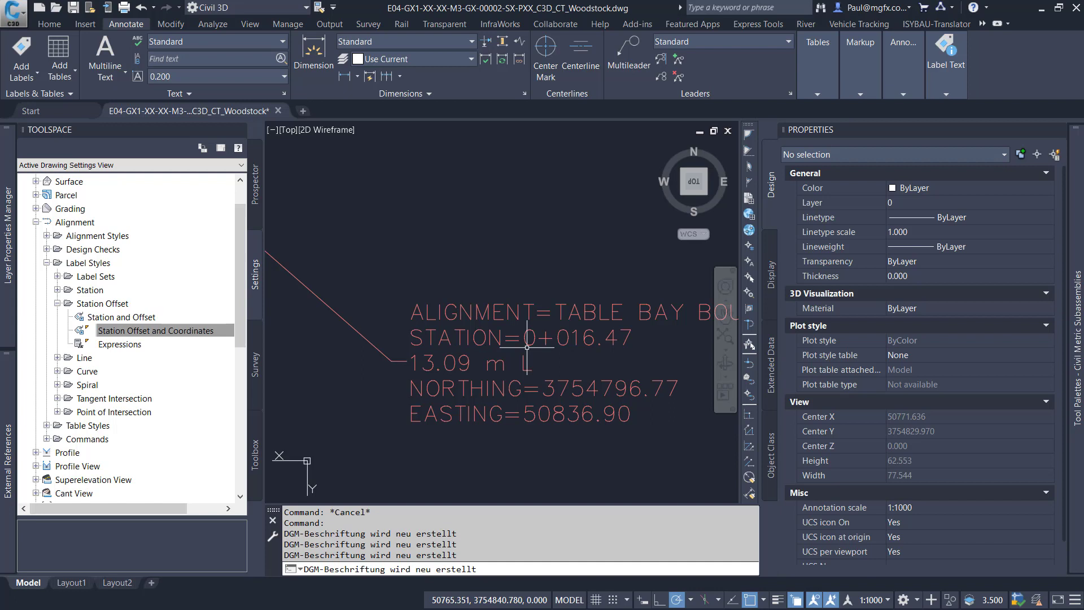
pyautogui.moveTo(493, 343)
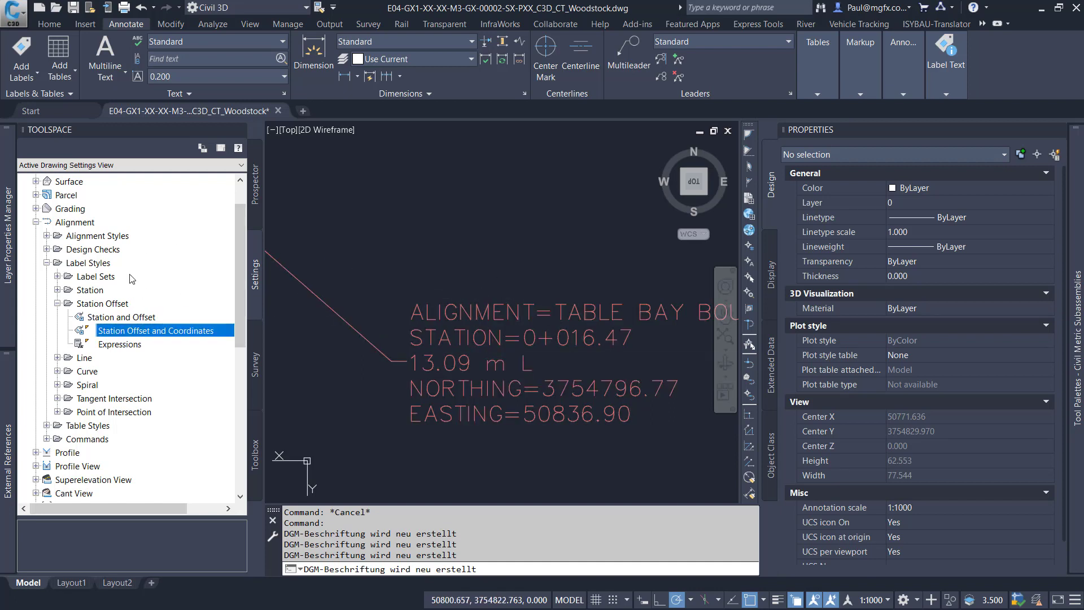
pyautogui.click(418, 230)
pyautogui.scroll(-4, 437, 303)
pyautogui.scroll(-2, 479, 237)
pyautogui.scroll(5, 519, 287)
pyautogui.moveTo(519, 287)
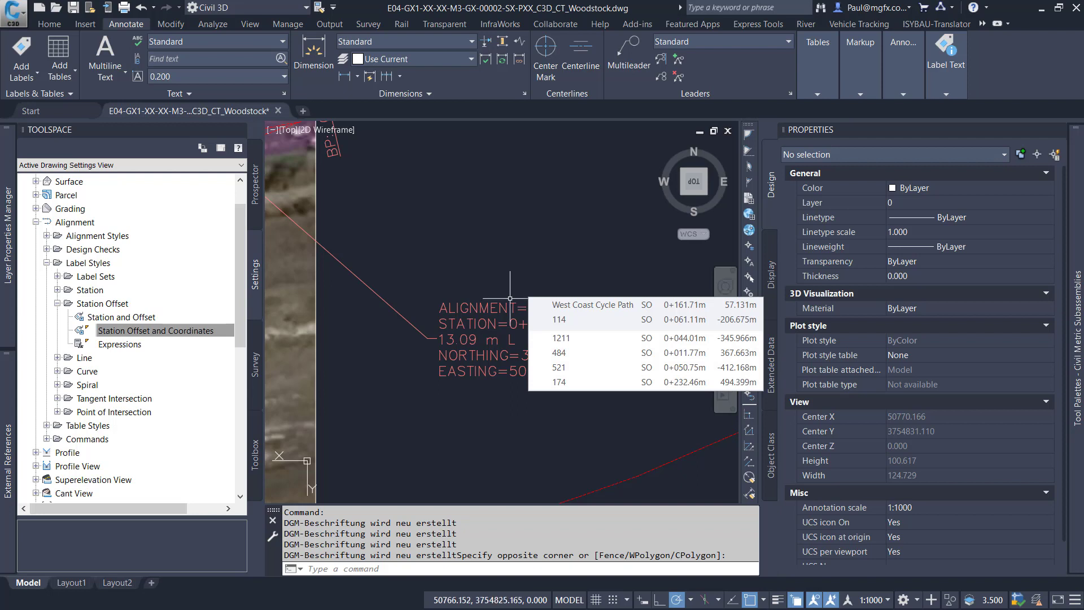
pyautogui.moveTo(467, 403)
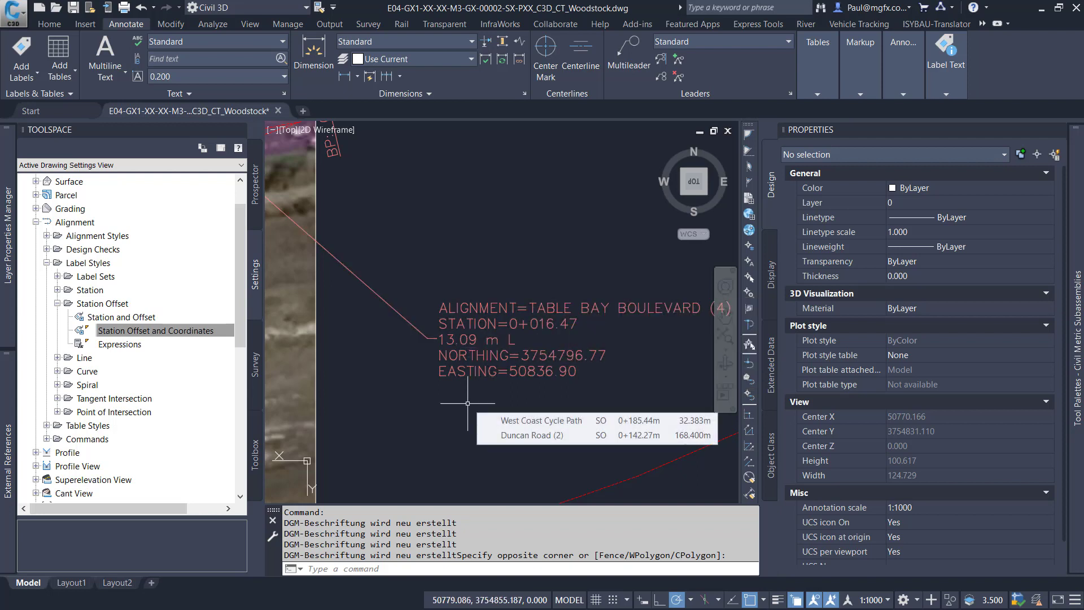